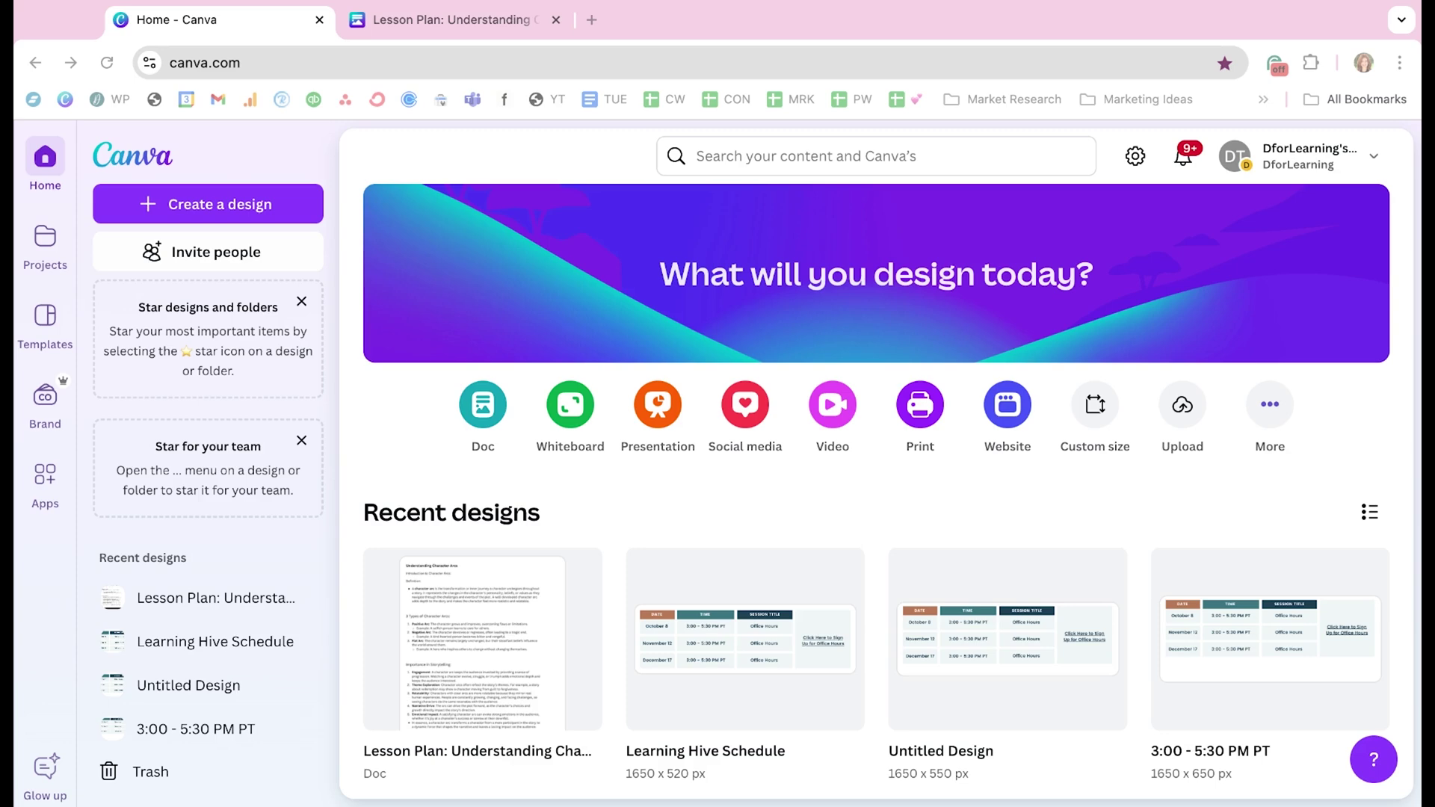
Switch to the Lesson Plan: Understanding Character Arcs doc and scroll through its content.
click(483, 408)
click(456, 24)
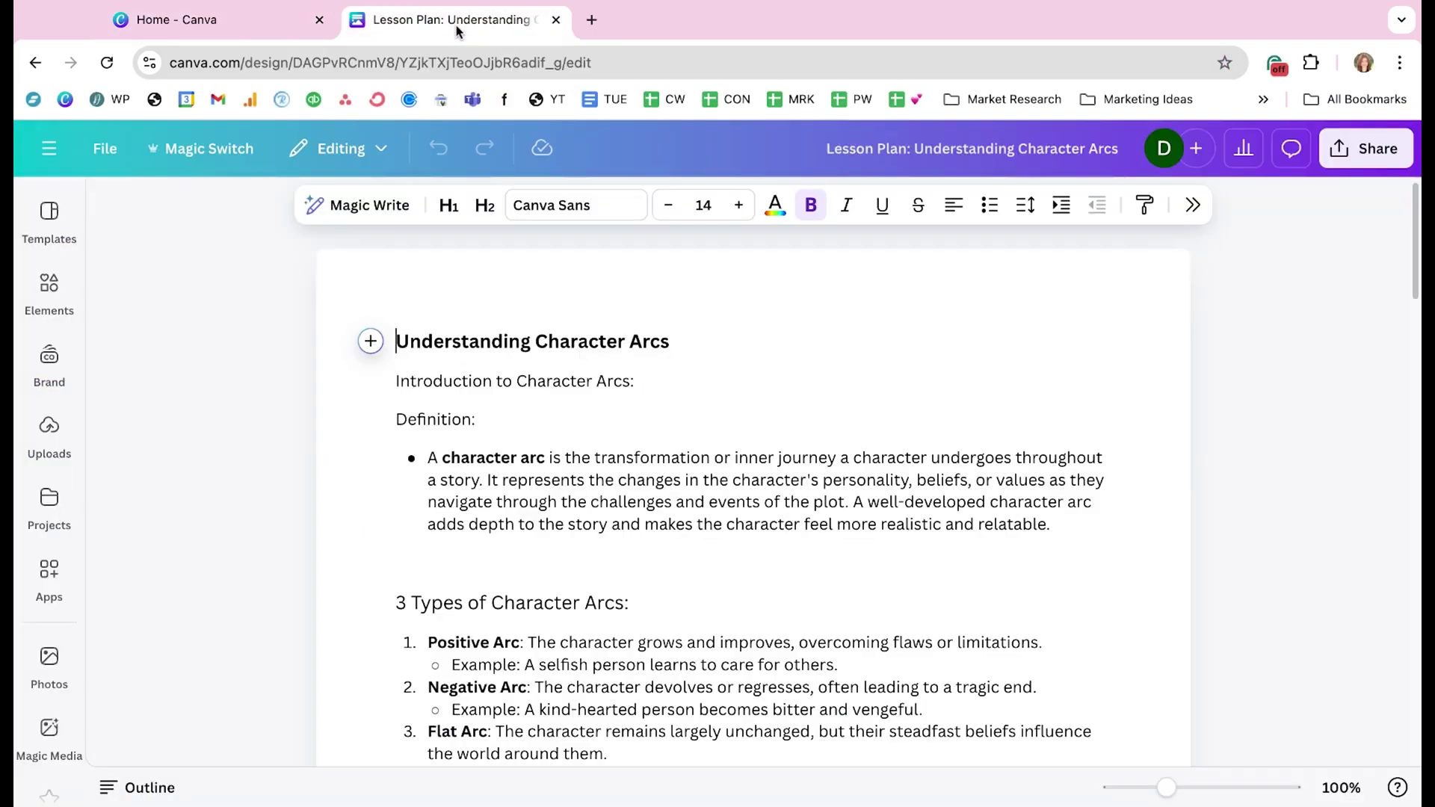
click(378, 418)
scroll(854, 465, down, 4)
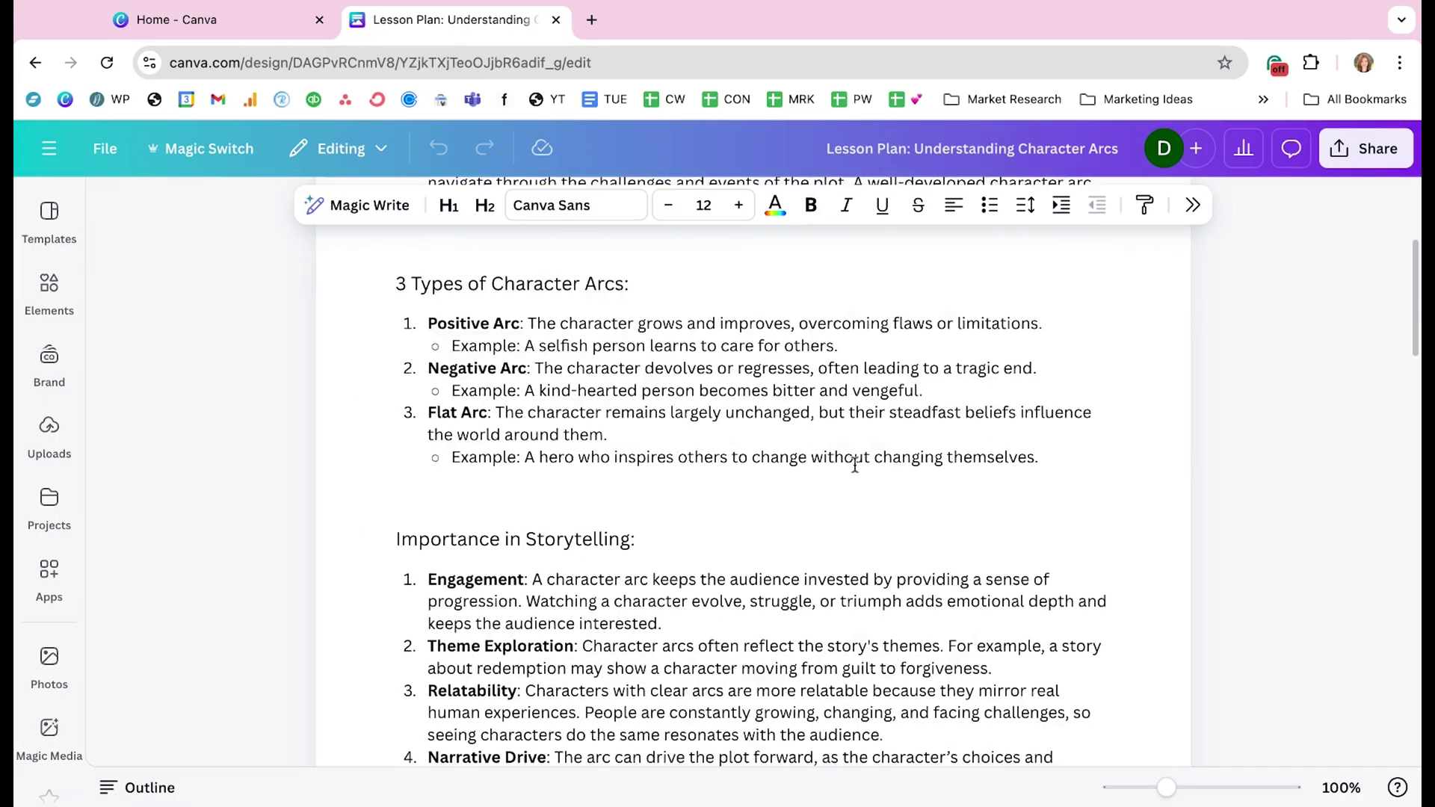
scroll(855, 465, down, 20)
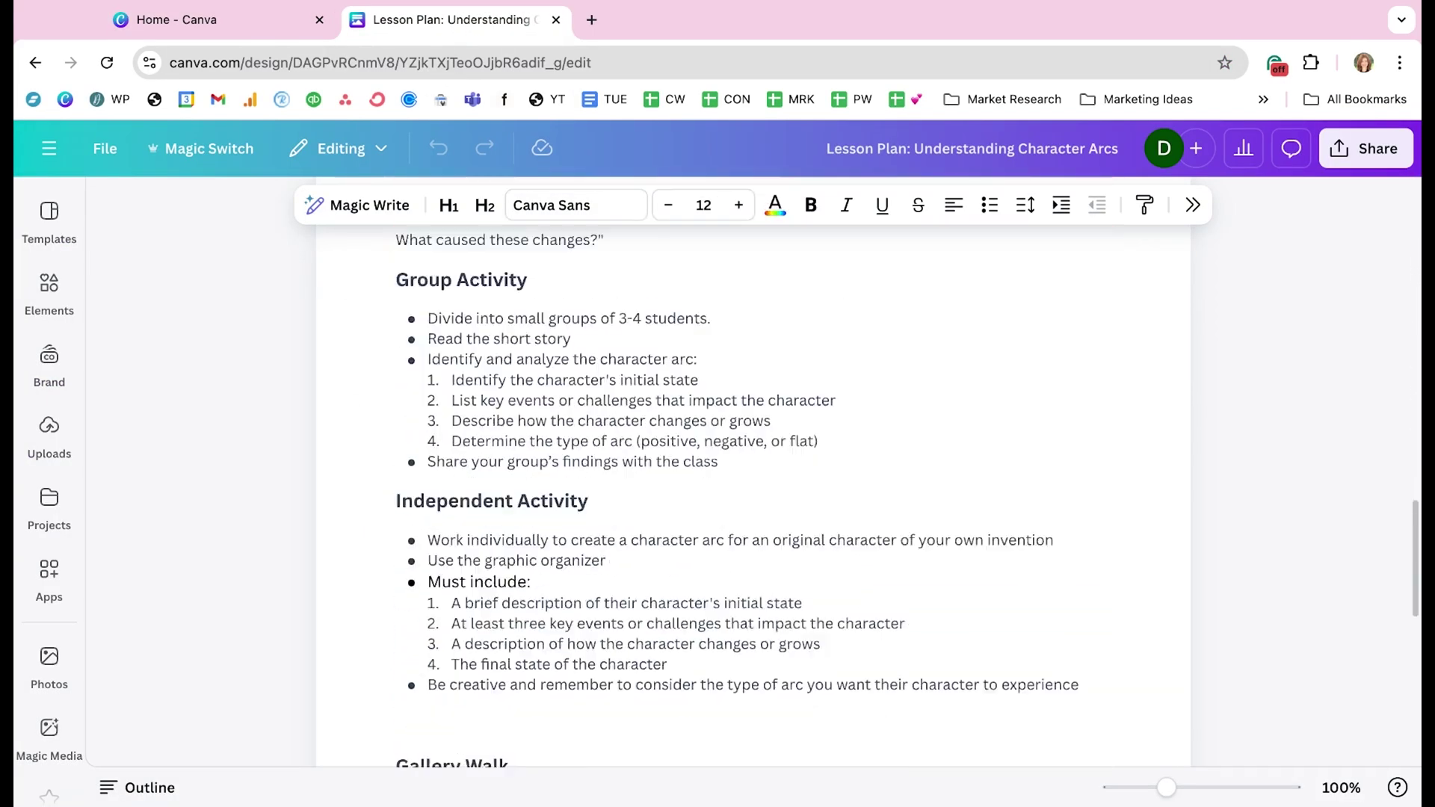
scroll(754, 486, down, 5)
scroll(679, 407, up, 20)
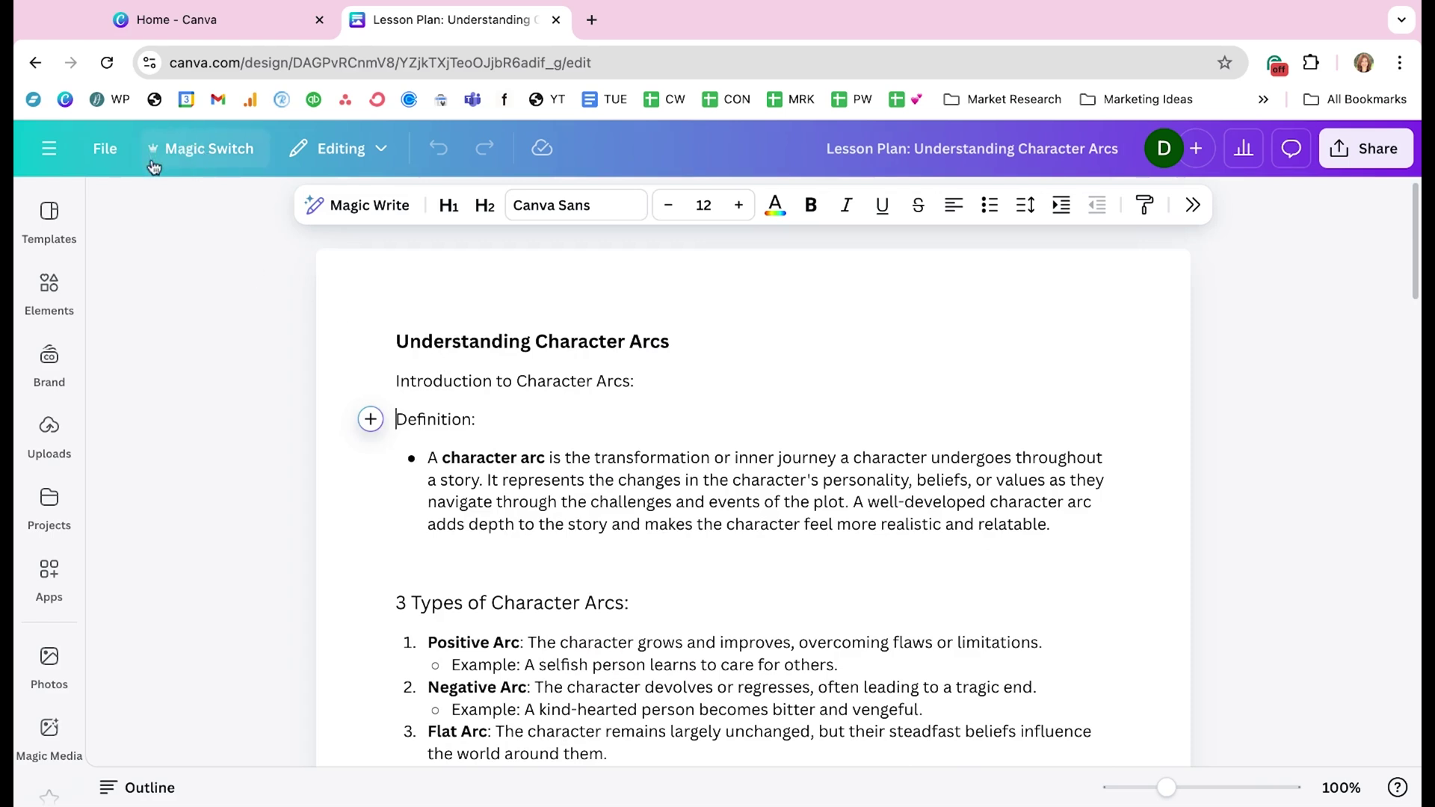
Start converting the doc to a presentation and pick the orange template style.
click(206, 152)
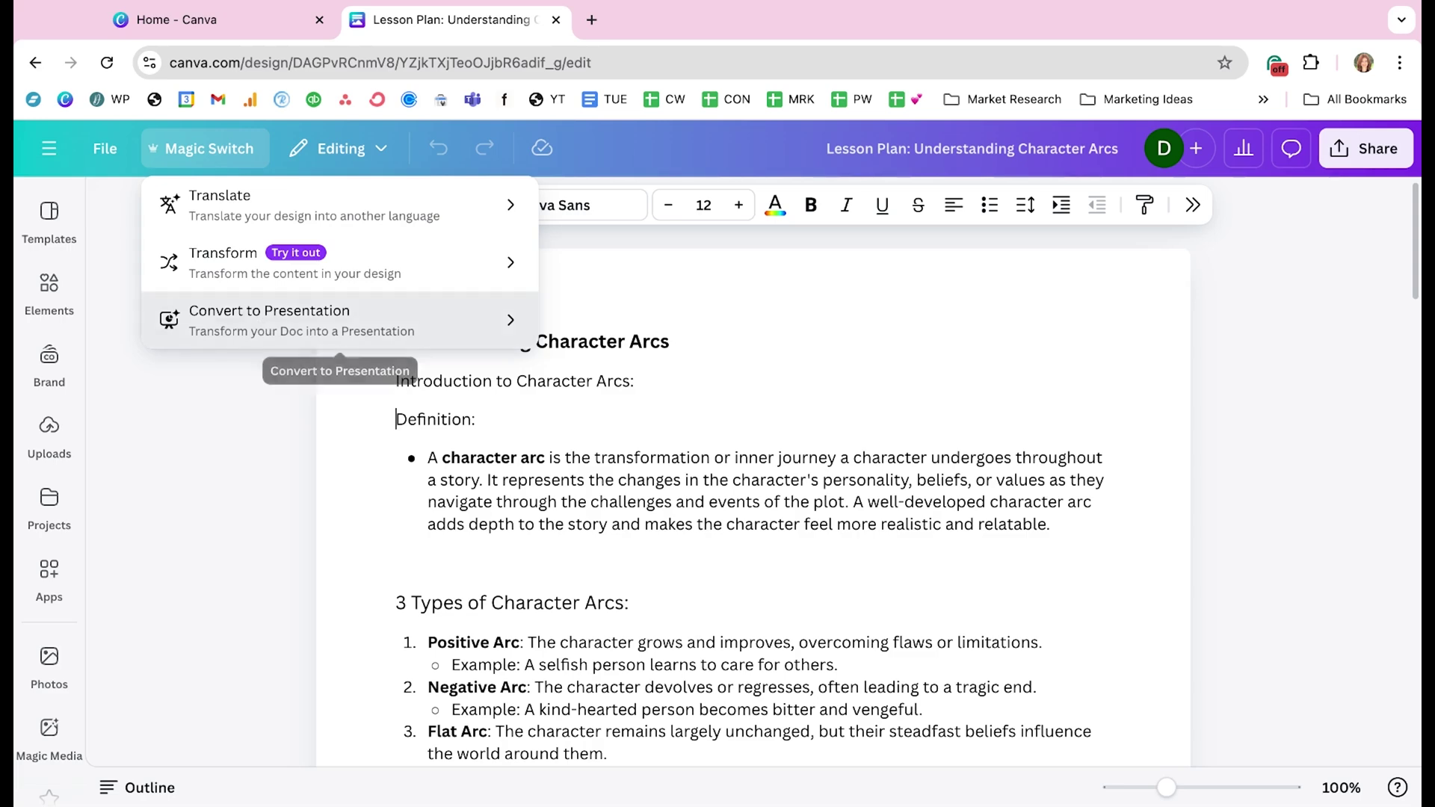
click(262, 327)
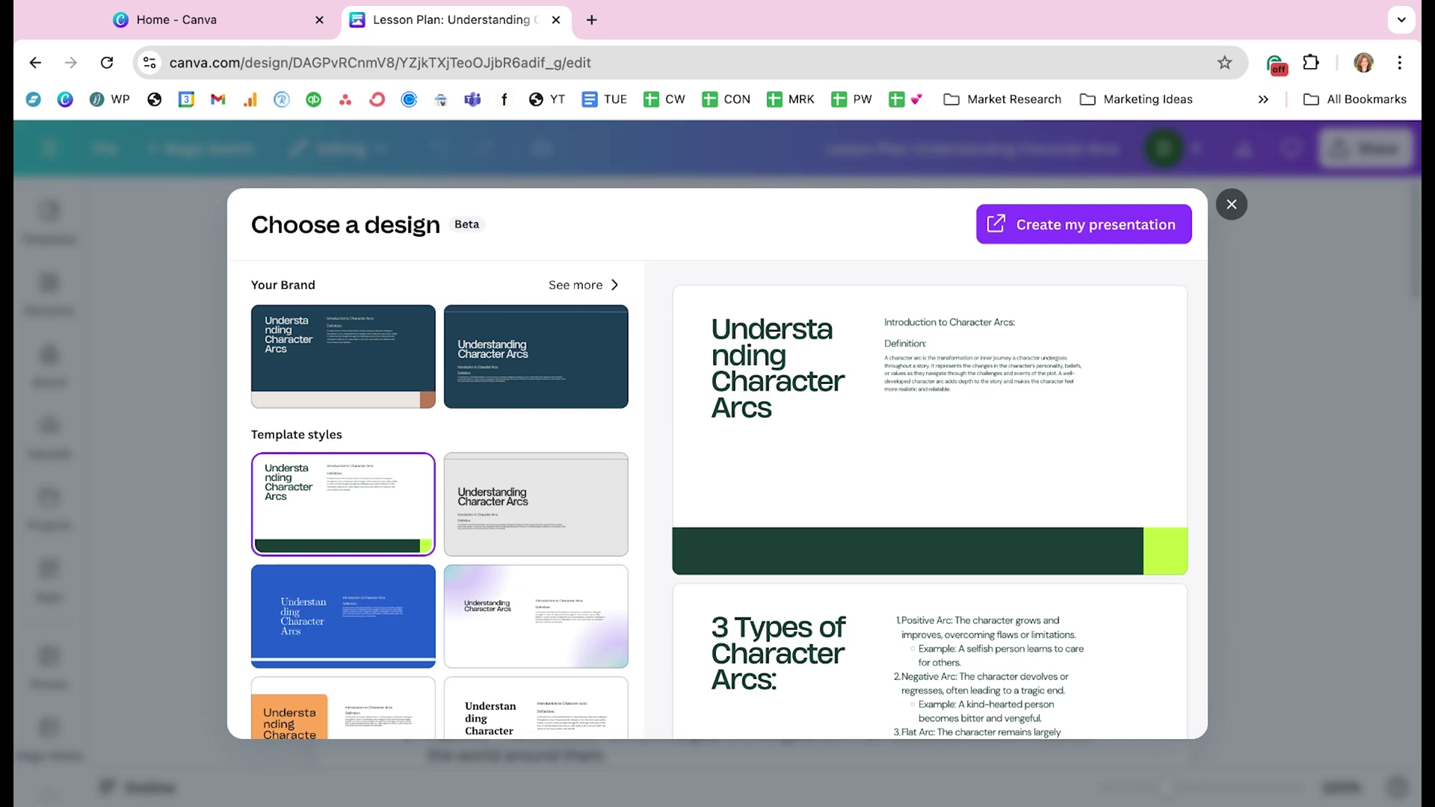
scroll(518, 357, down, 3)
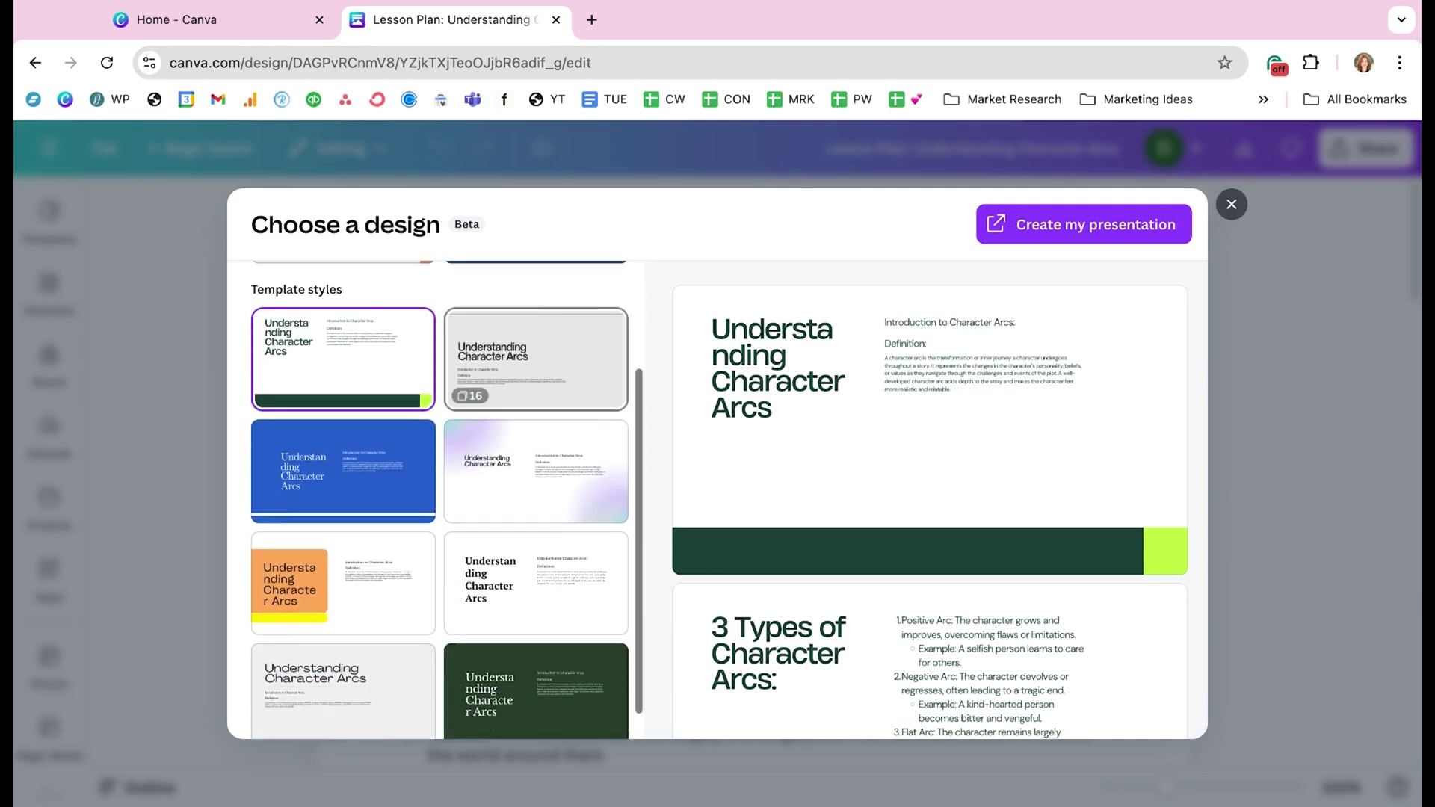
click(517, 357)
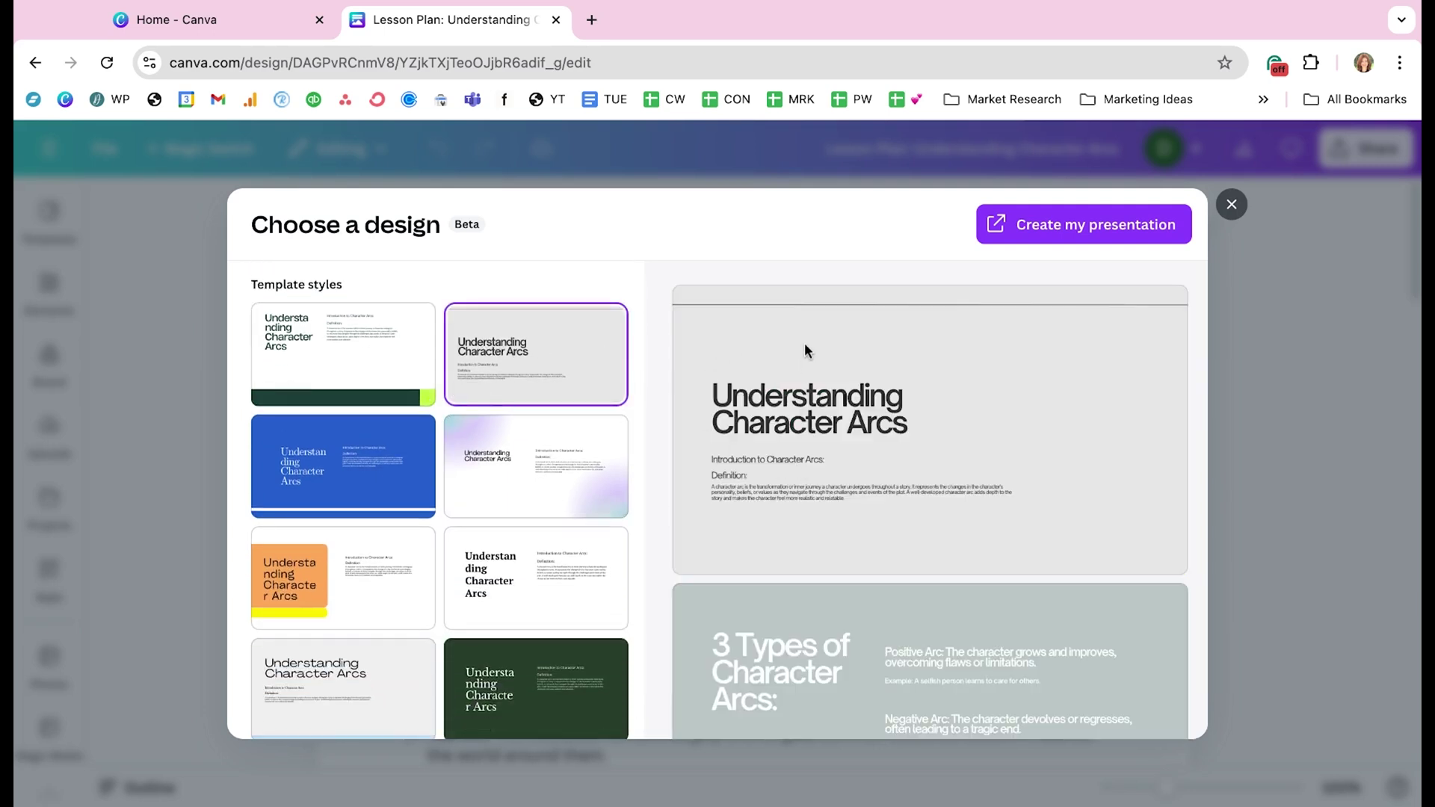
click(329, 577)
Generate the 16-page presentation using the chosen orange style.
scroll(822, 448, down, 1)
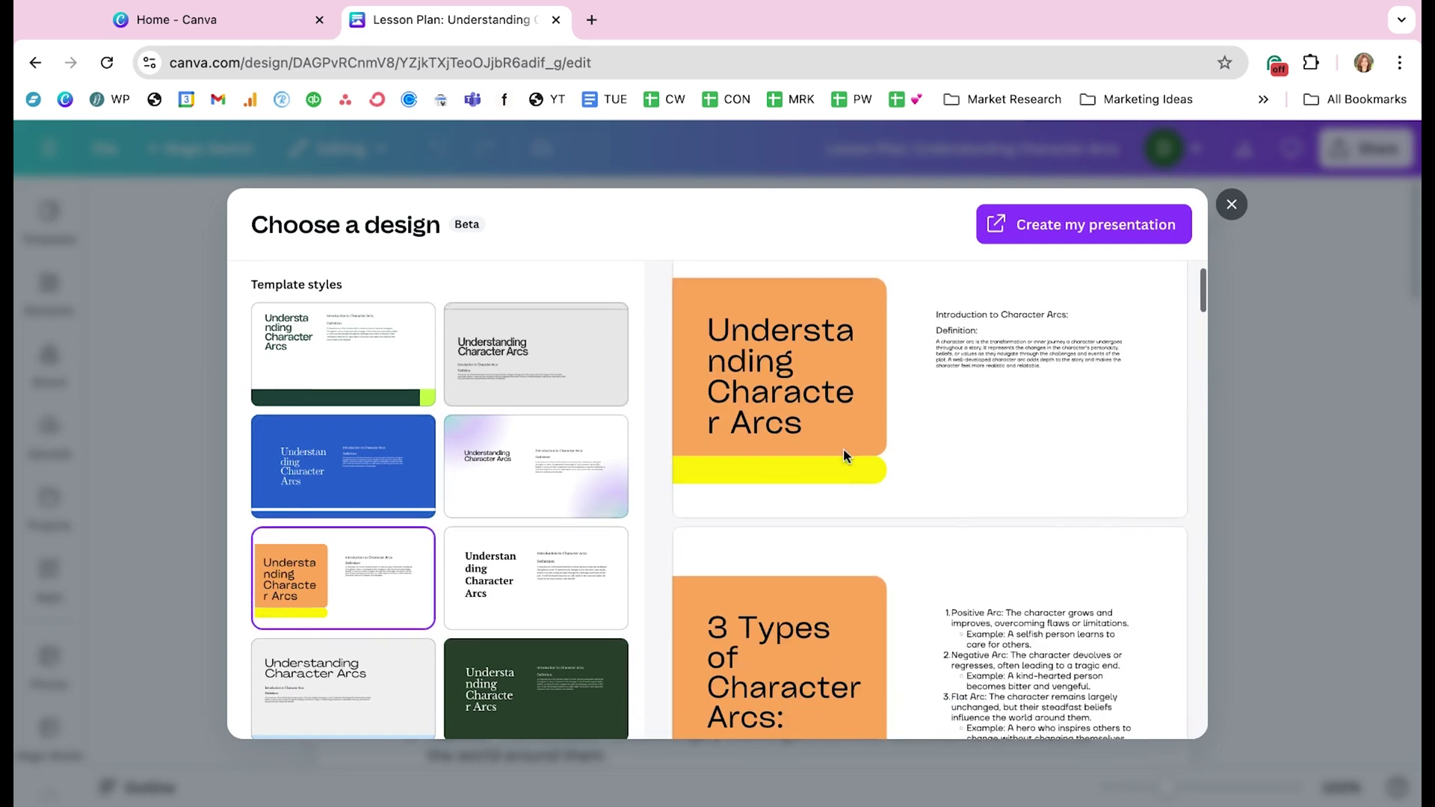
scroll(838, 453, up, 1)
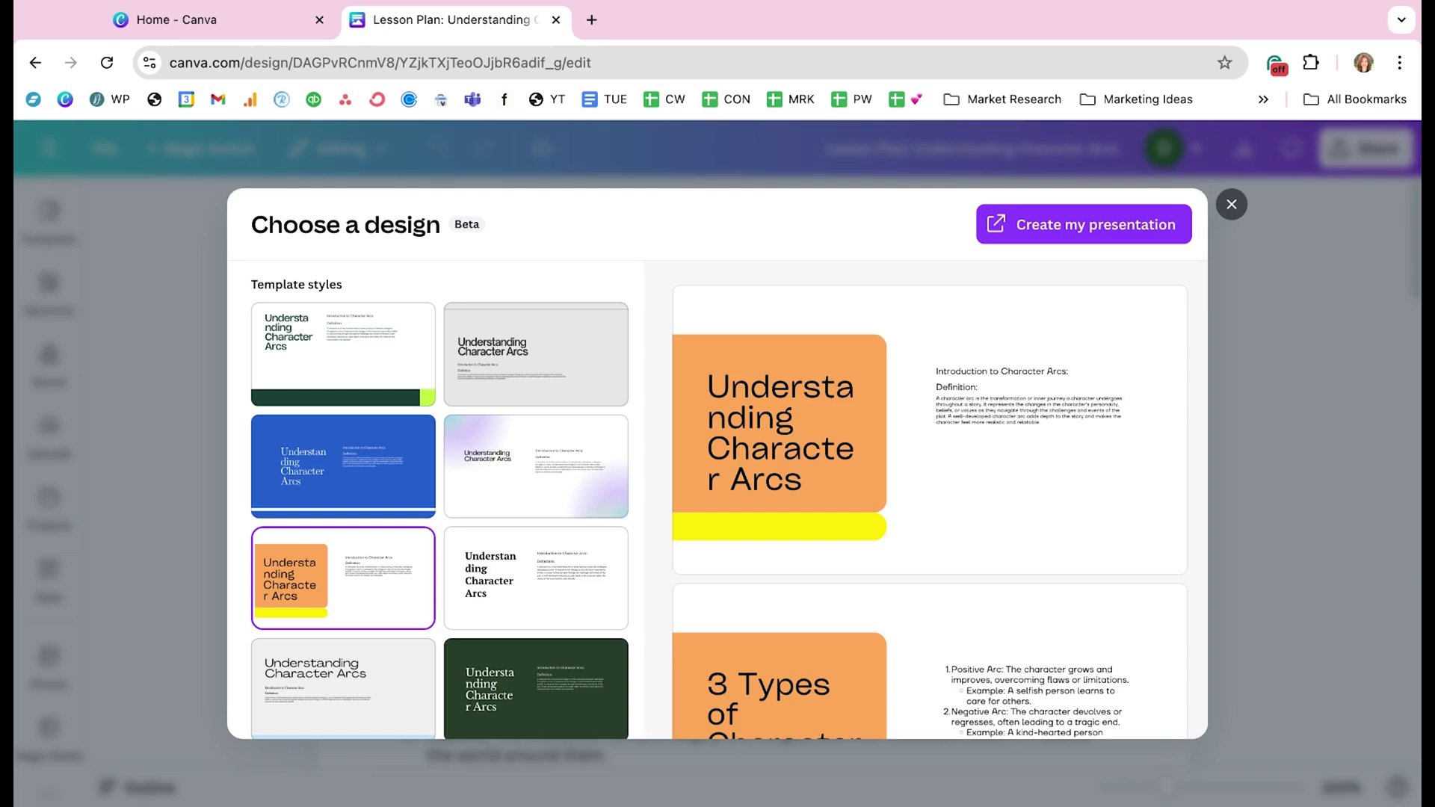
scroll(930, 500, down, 10)
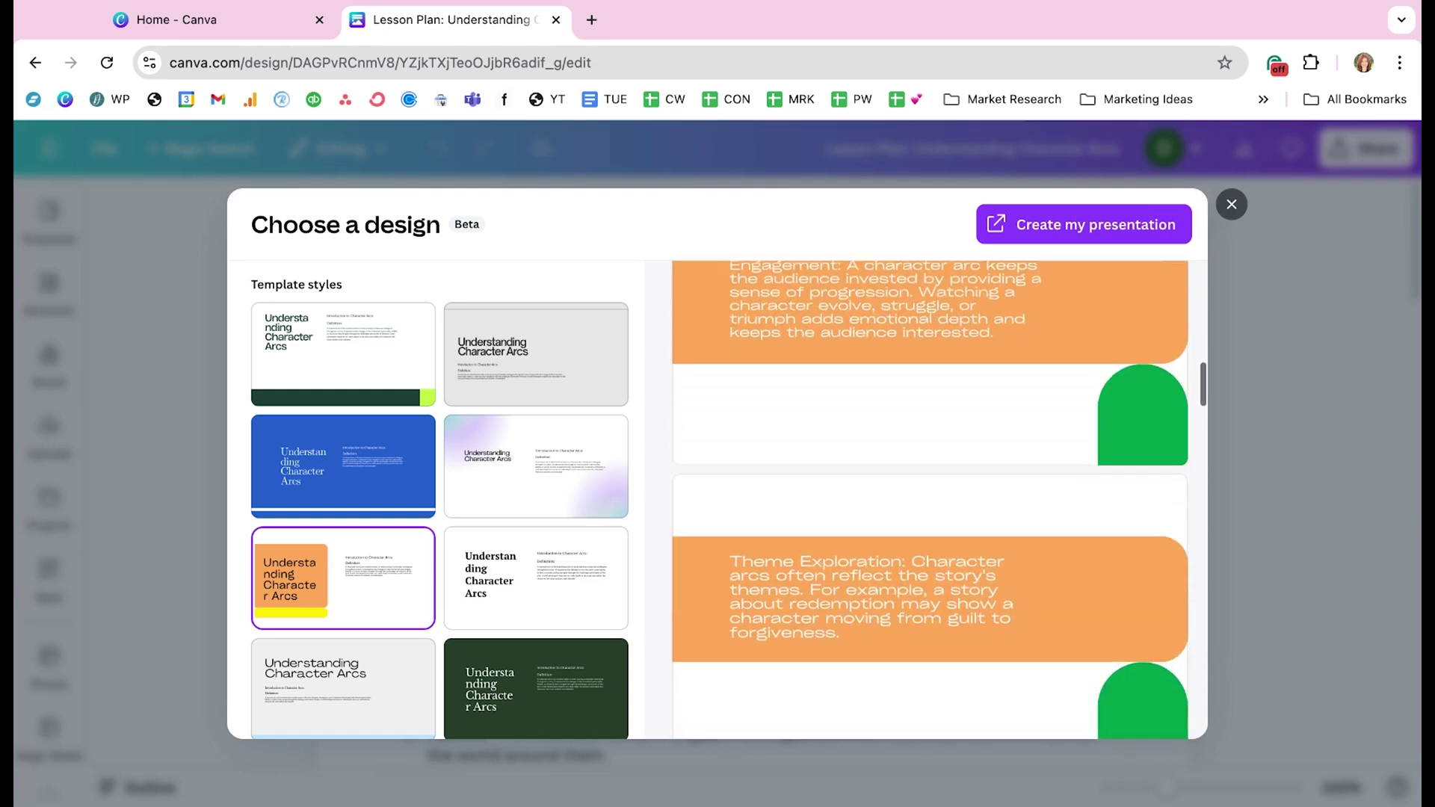
scroll(930, 501, down, 6)
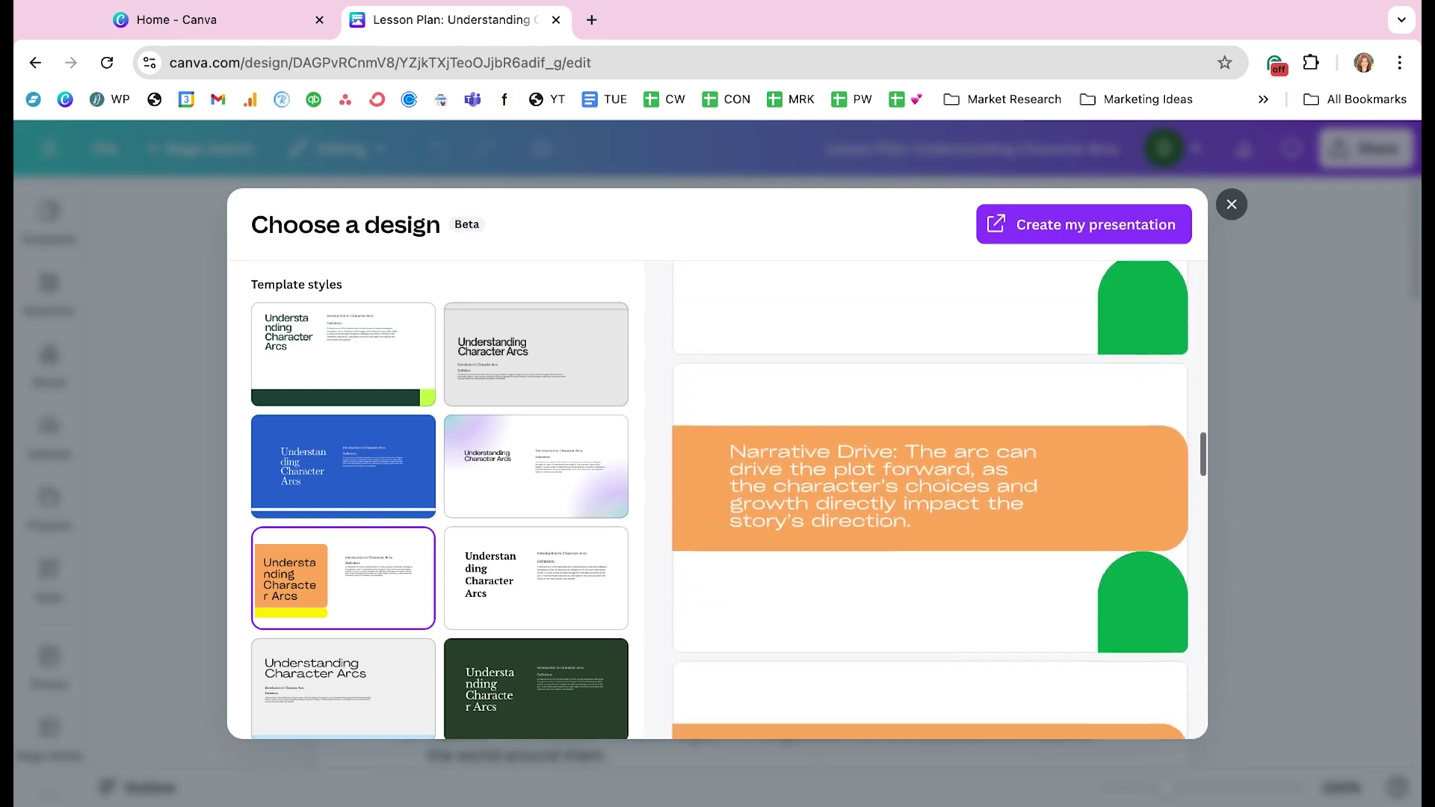
click(1085, 226)
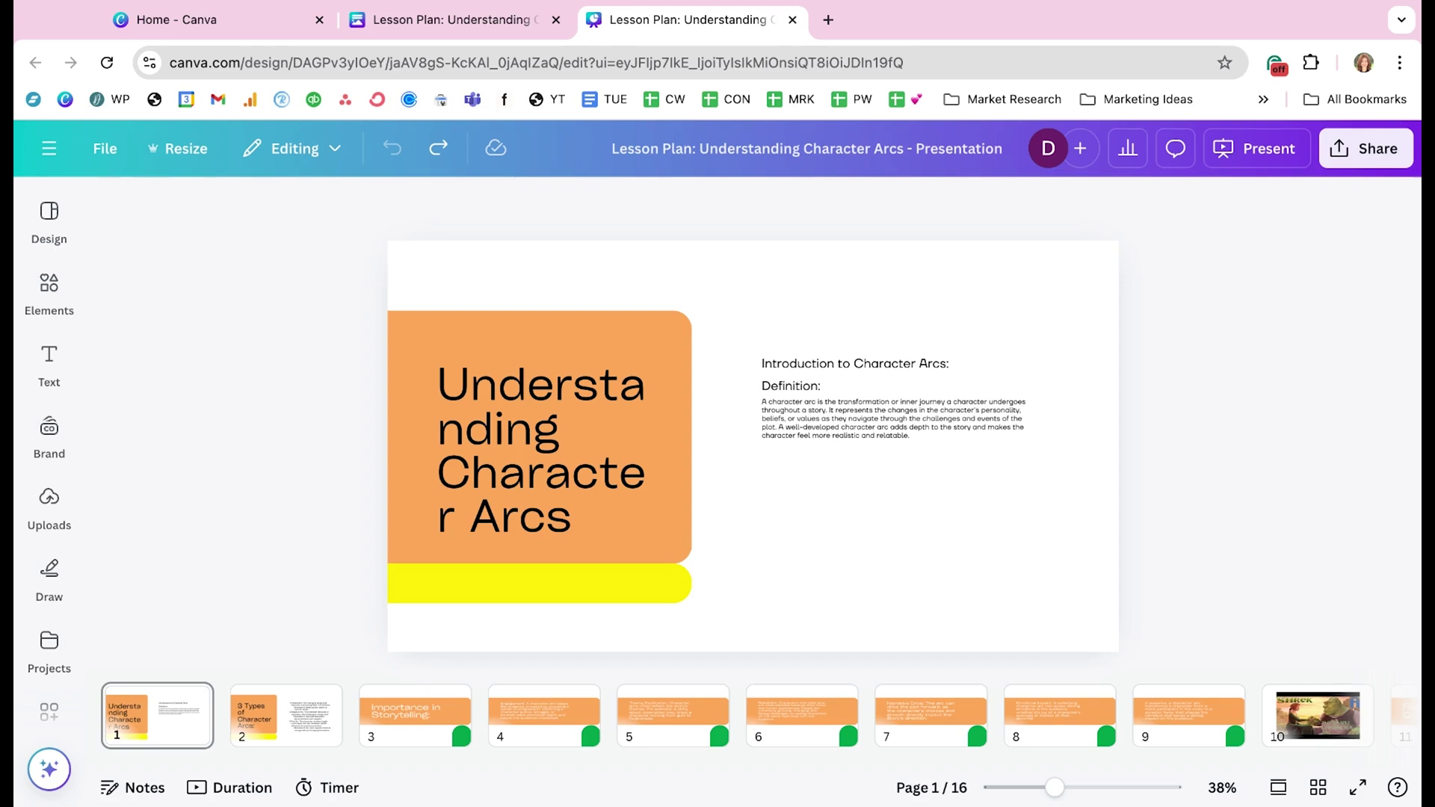
View slides 2 to 5, selecting the Theme Exploration text and its orange shape.
click(288, 712)
click(428, 722)
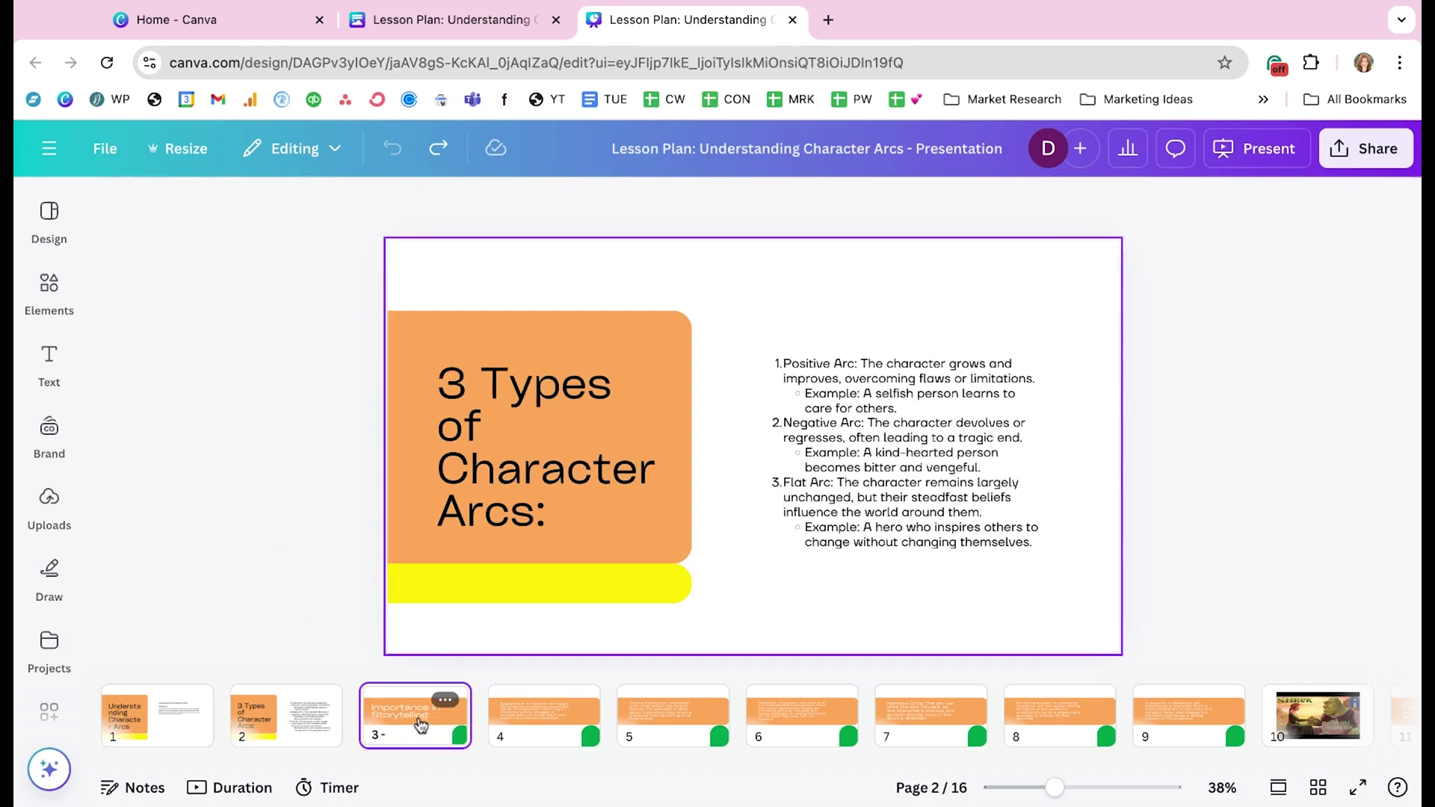
click(535, 724)
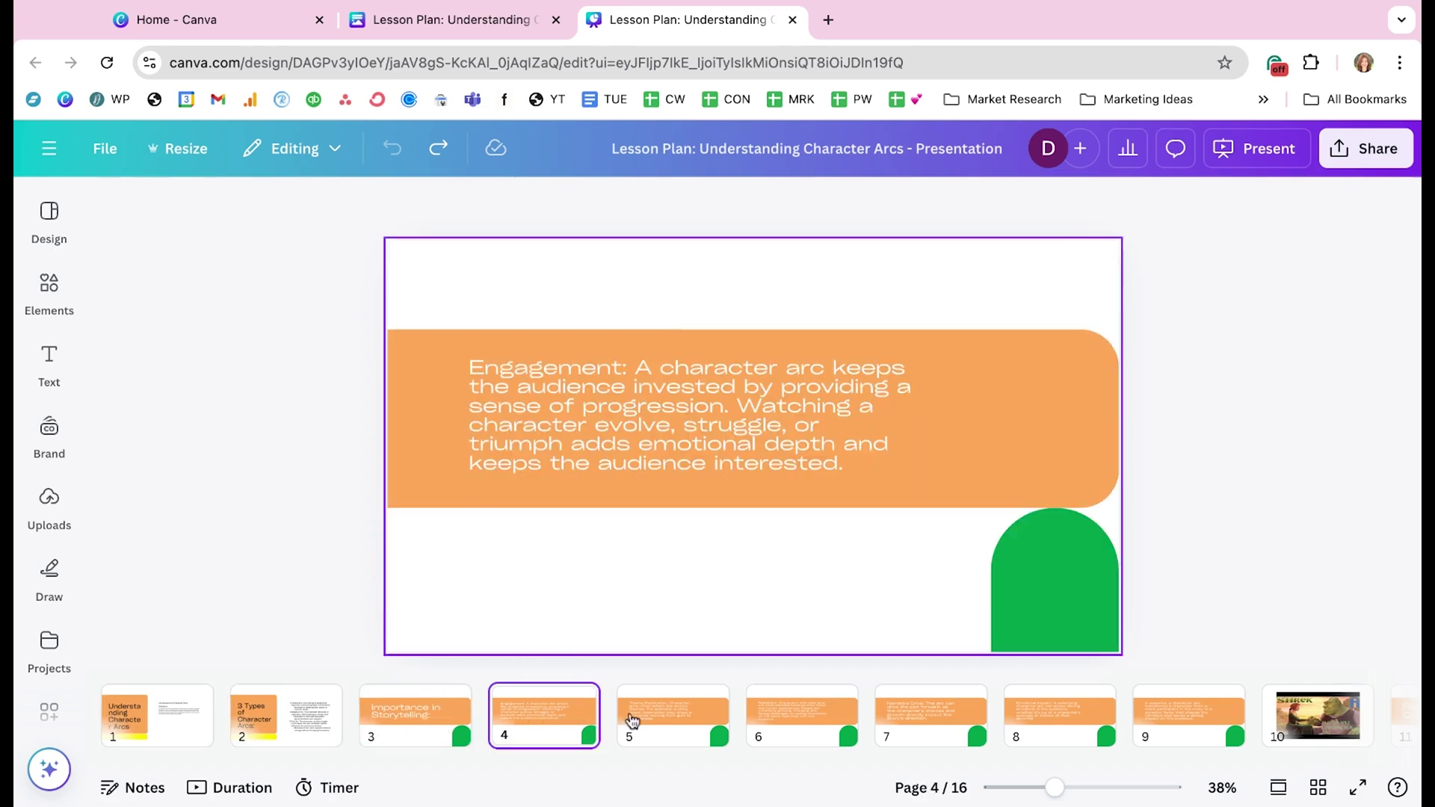
click(674, 722)
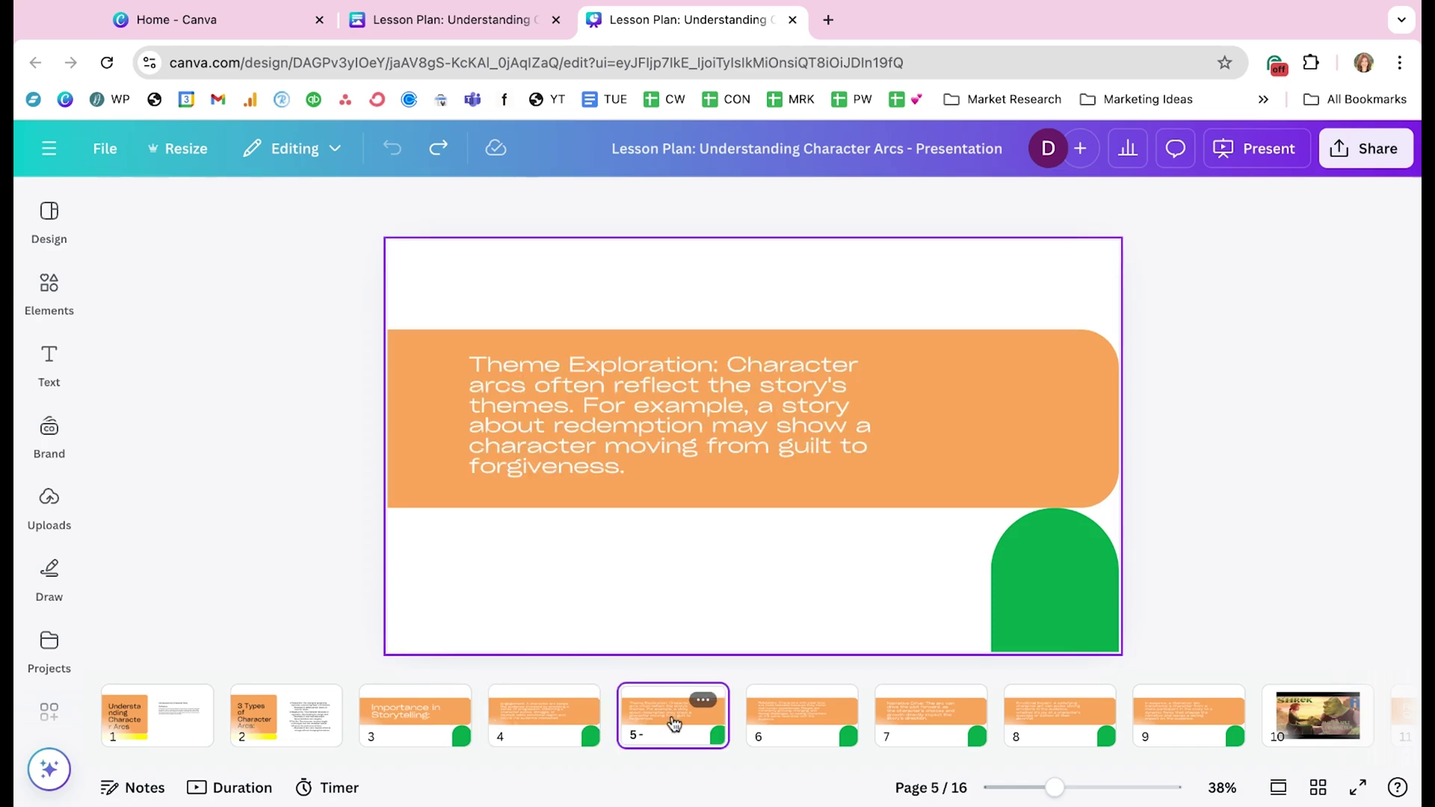
double_click(633, 444)
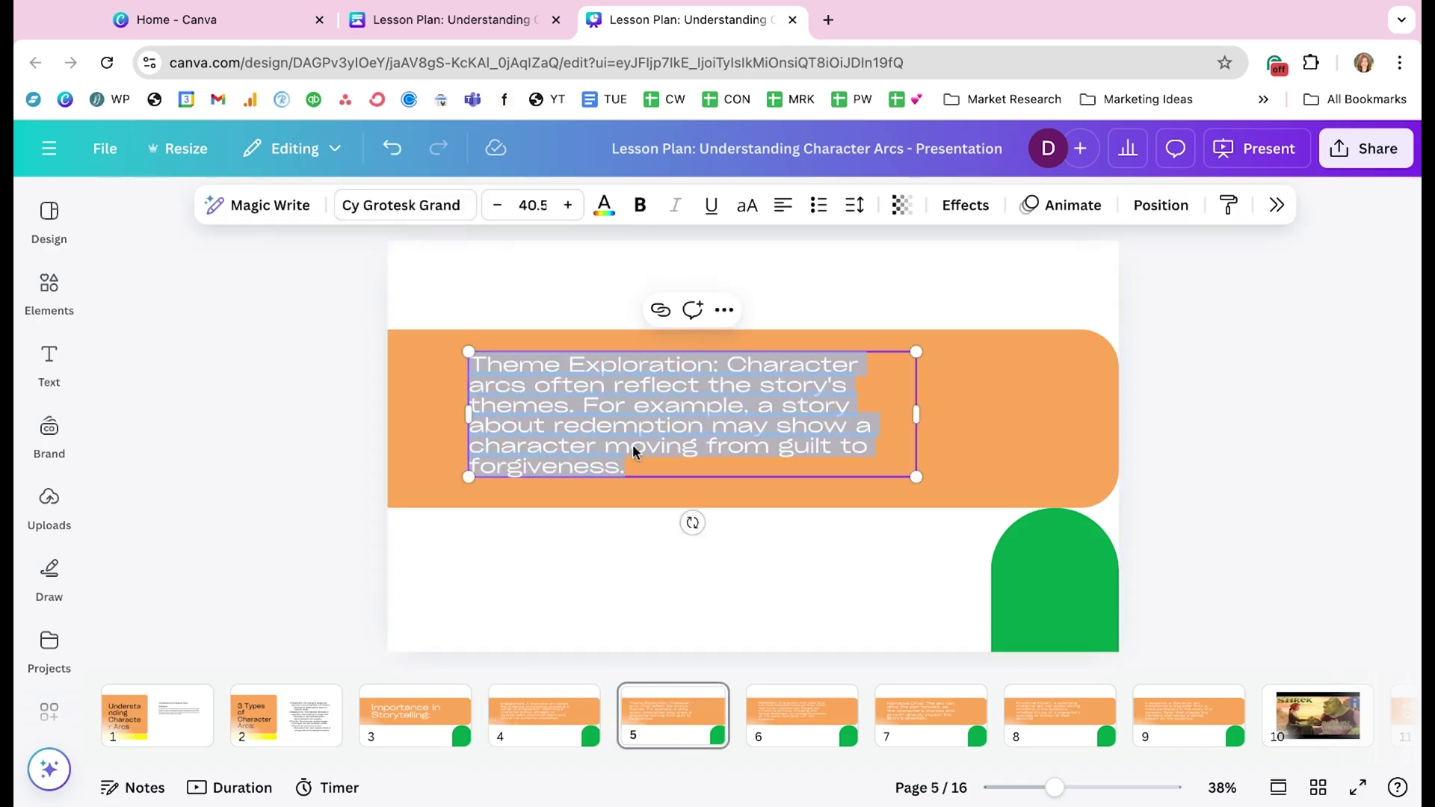
click(397, 436)
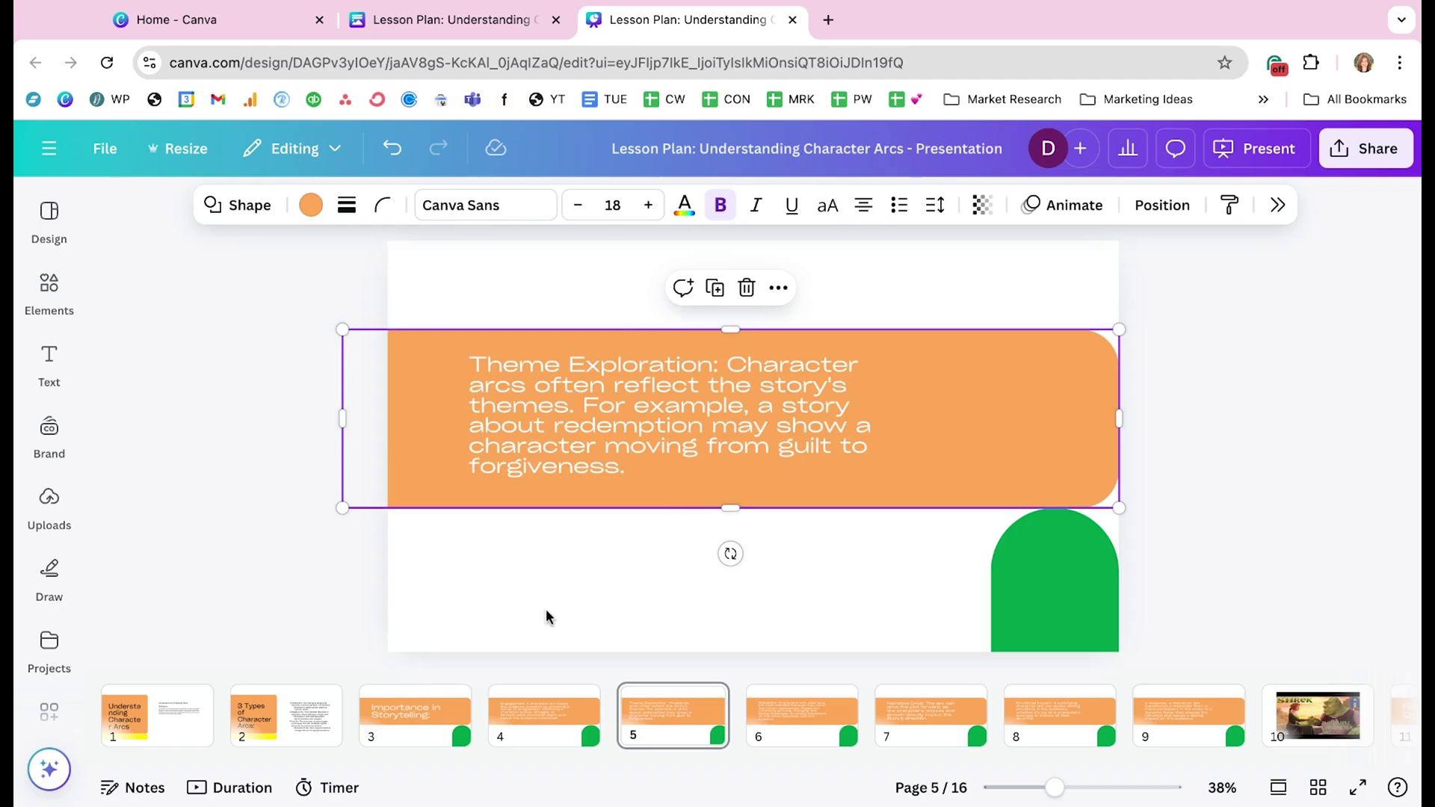
View page 10's Shrek video, page 9, then page 14's Group Activity slide.
scroll(1036, 753, right, 1)
scroll(1036, 754, right, 3)
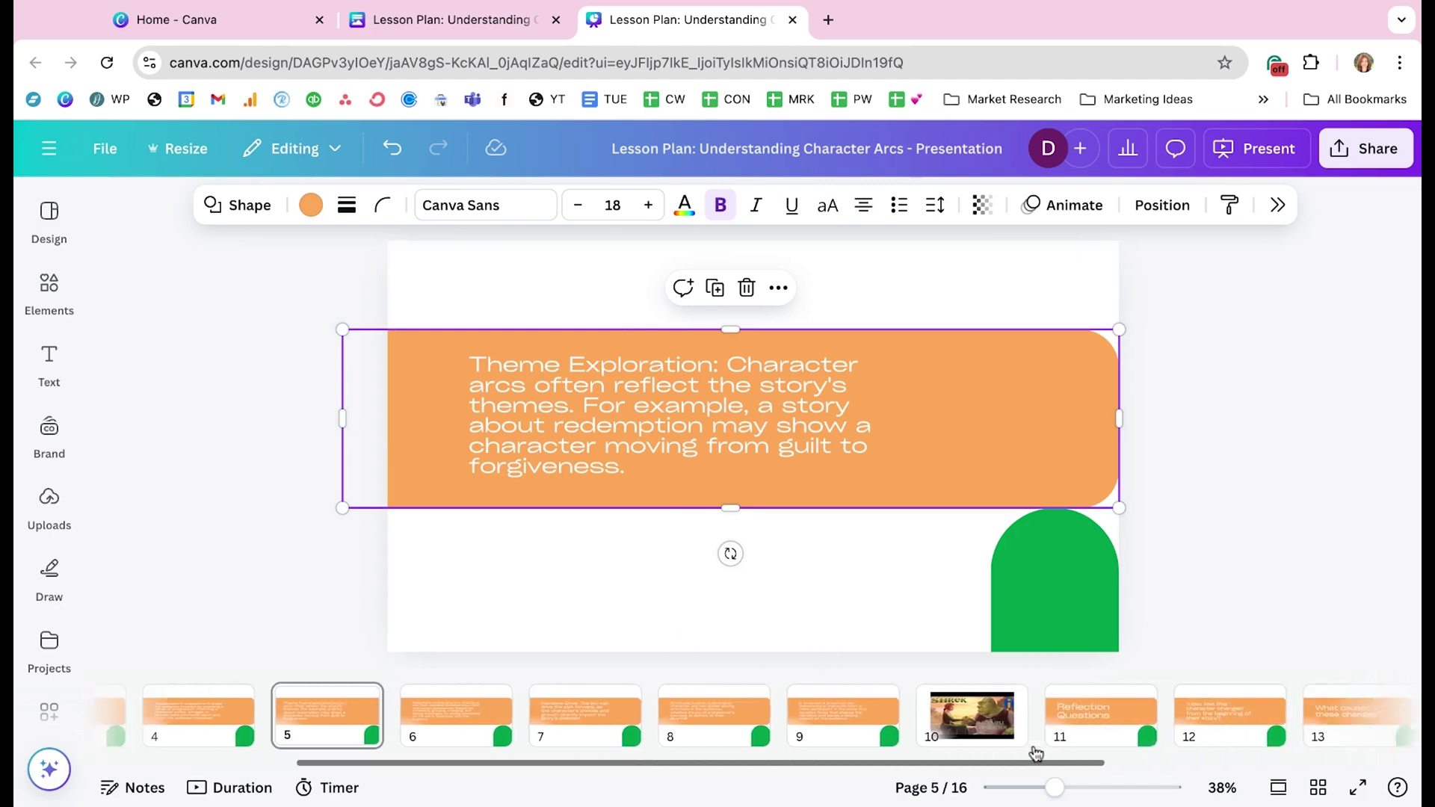
click(951, 729)
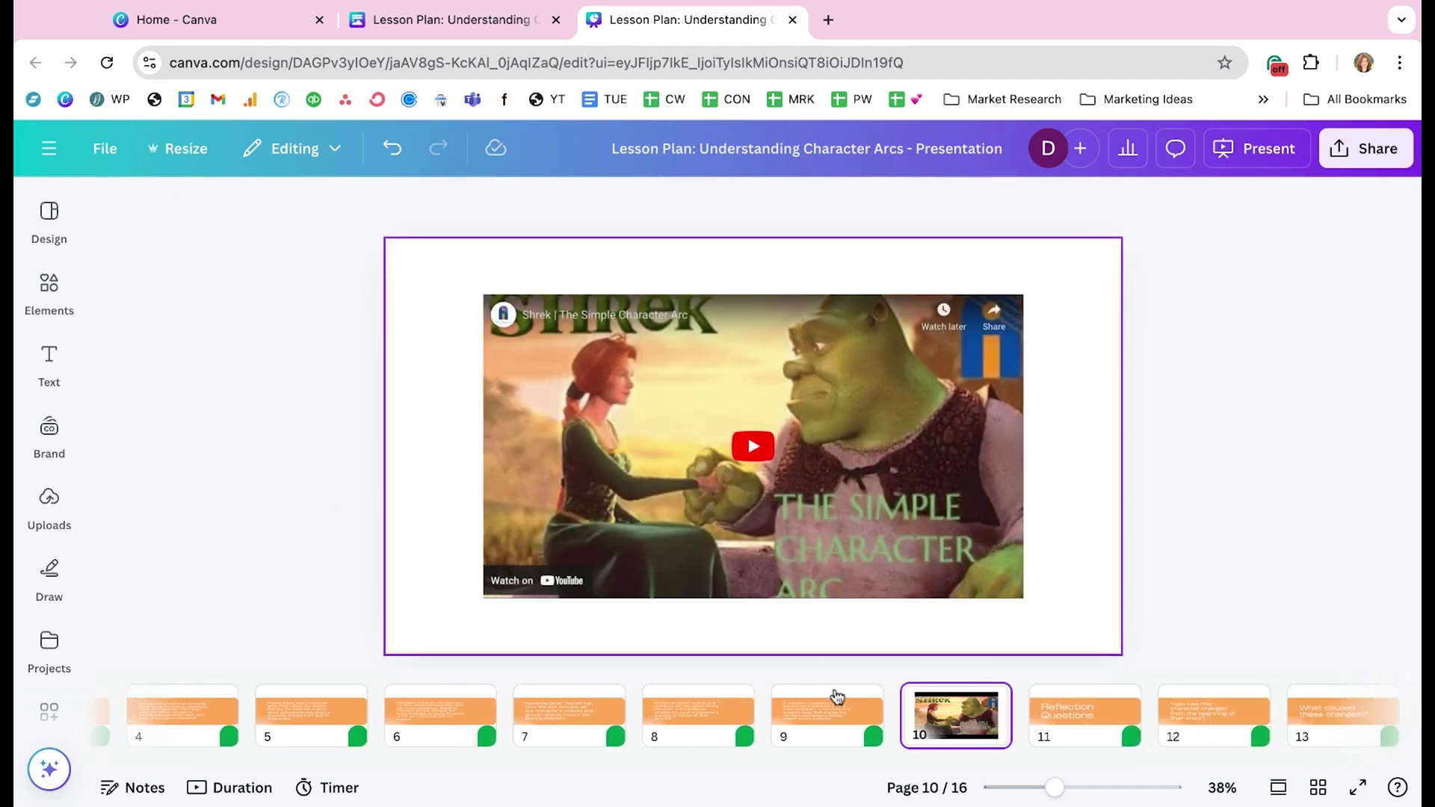
click(816, 718)
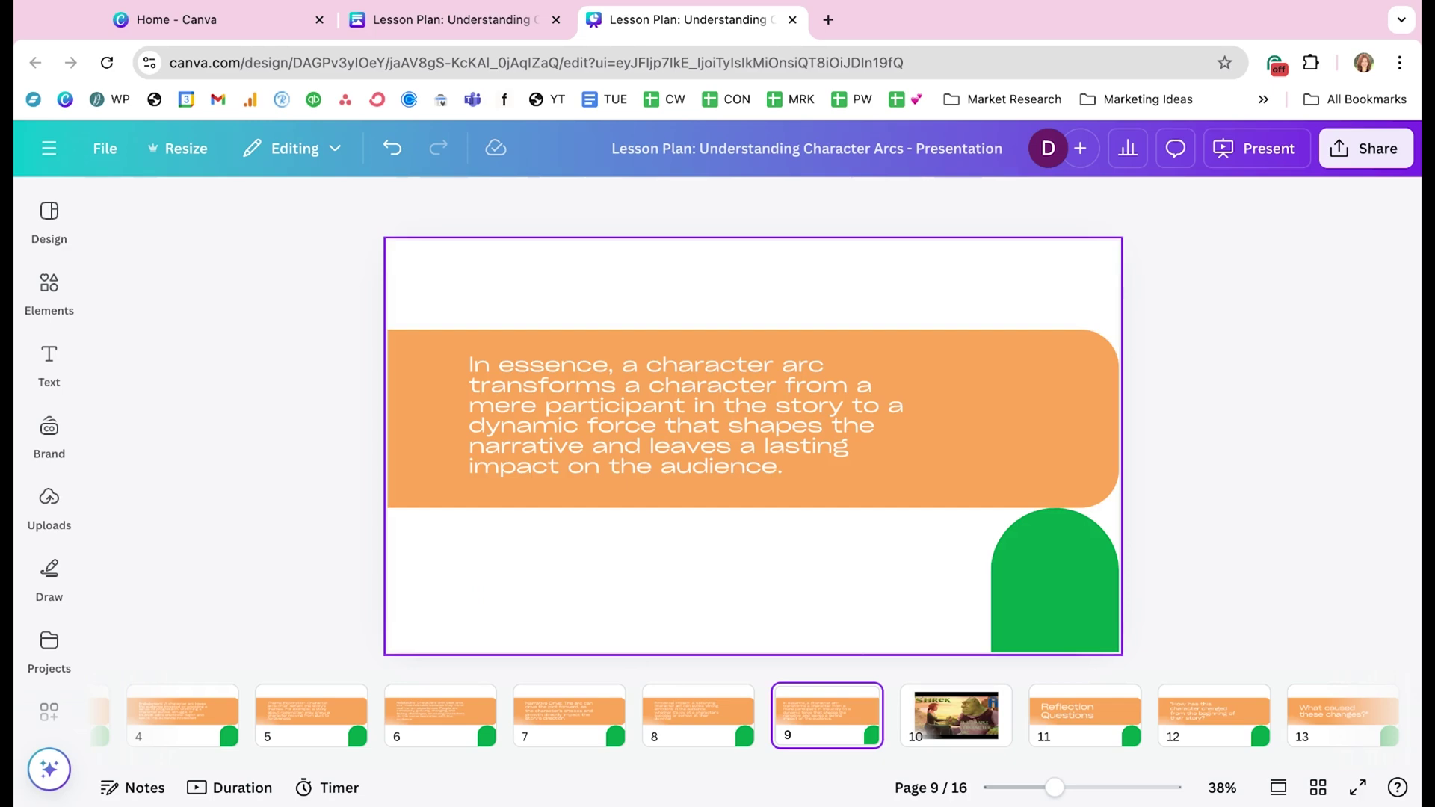
scroll(927, 716, right, 5)
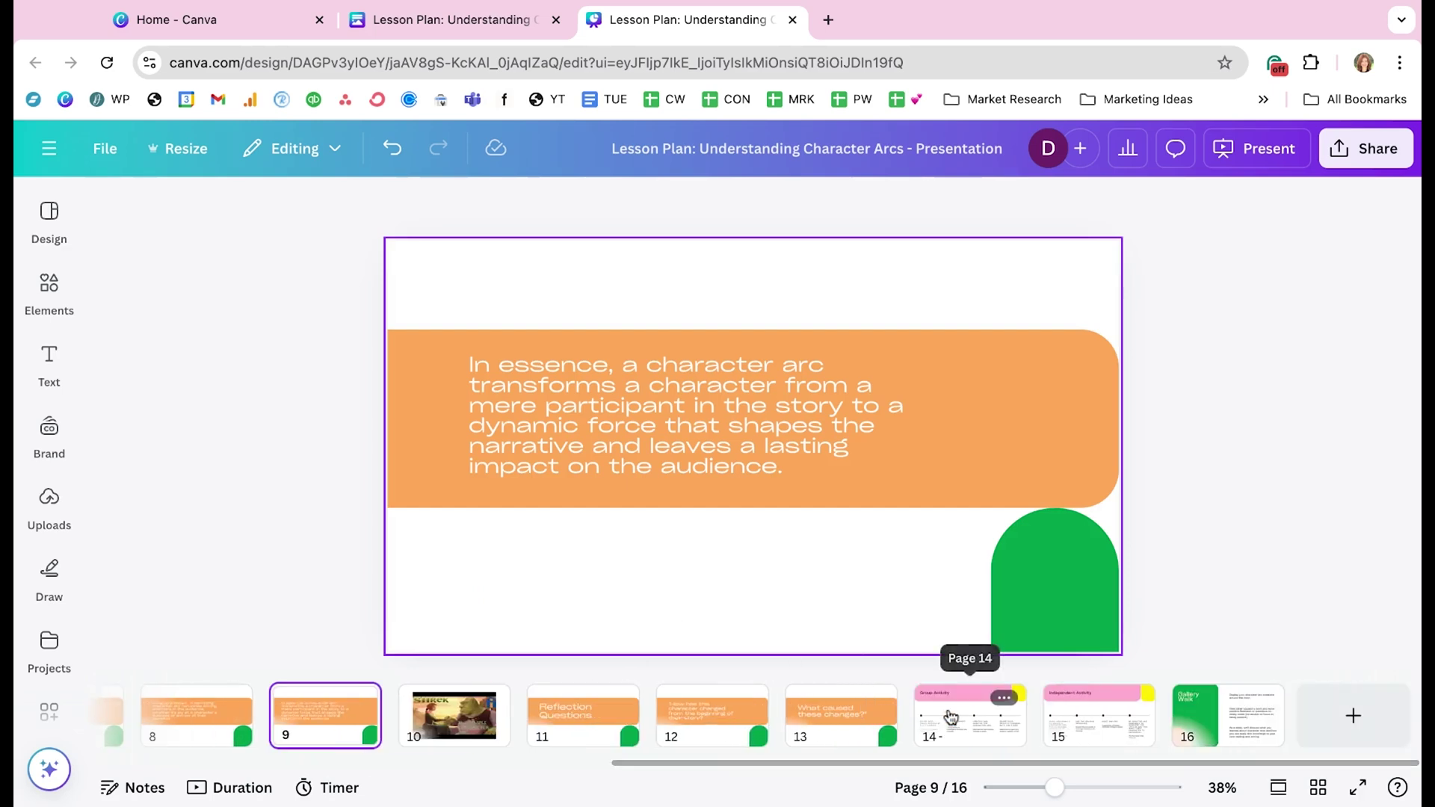
click(951, 718)
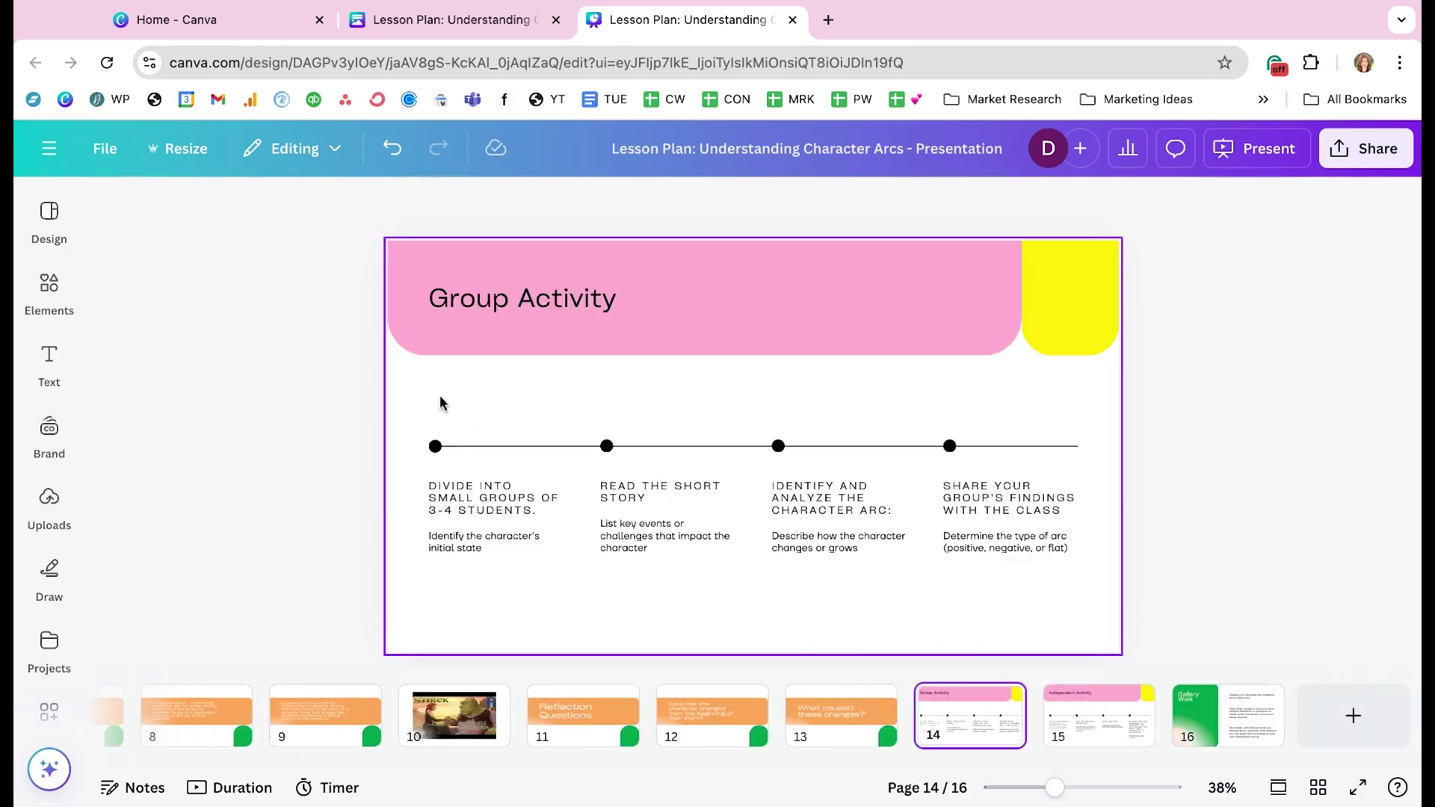
Apply the teal, cream and terracotta D for L palette from Design Styles to all pages.
click(52, 215)
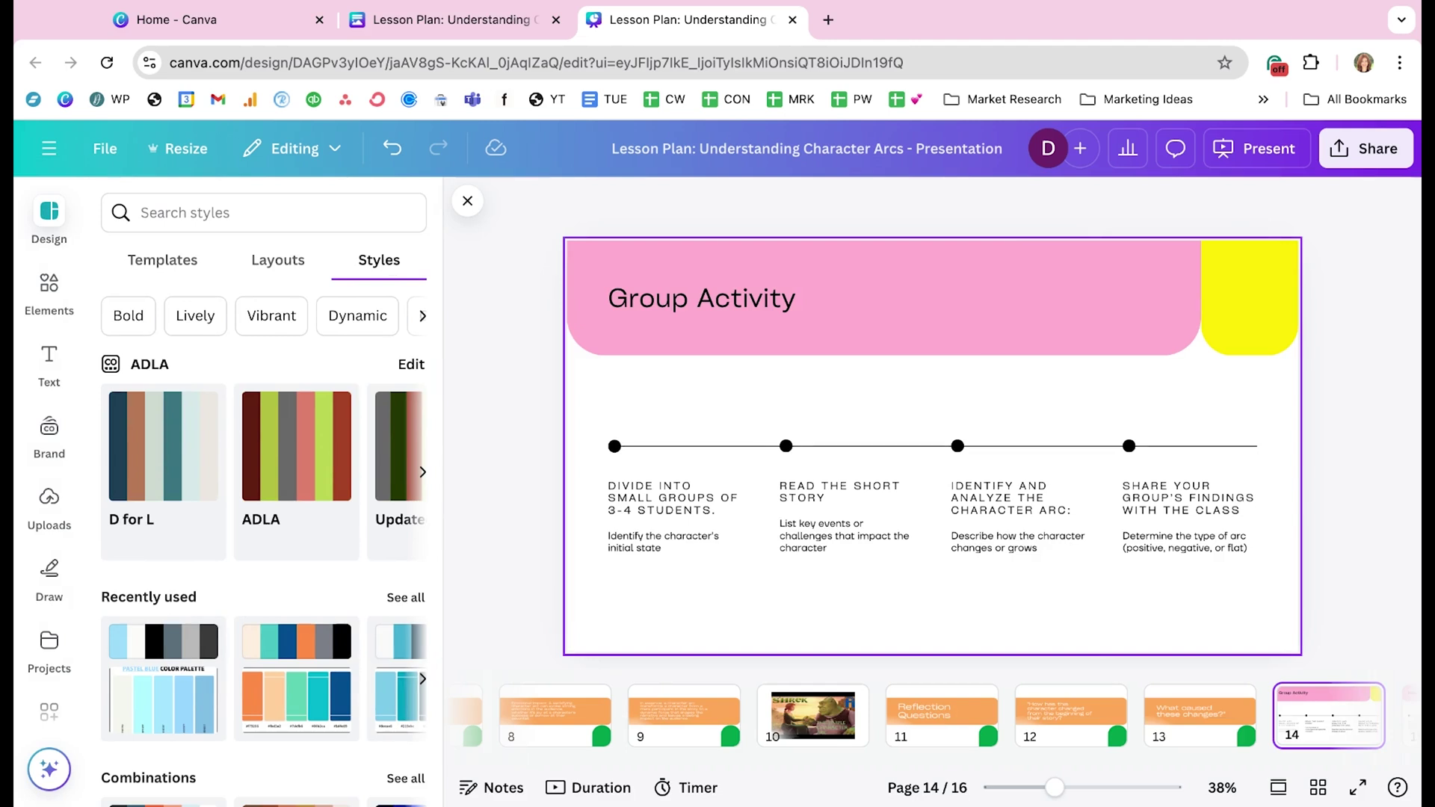
scroll(176, 631, down, 3)
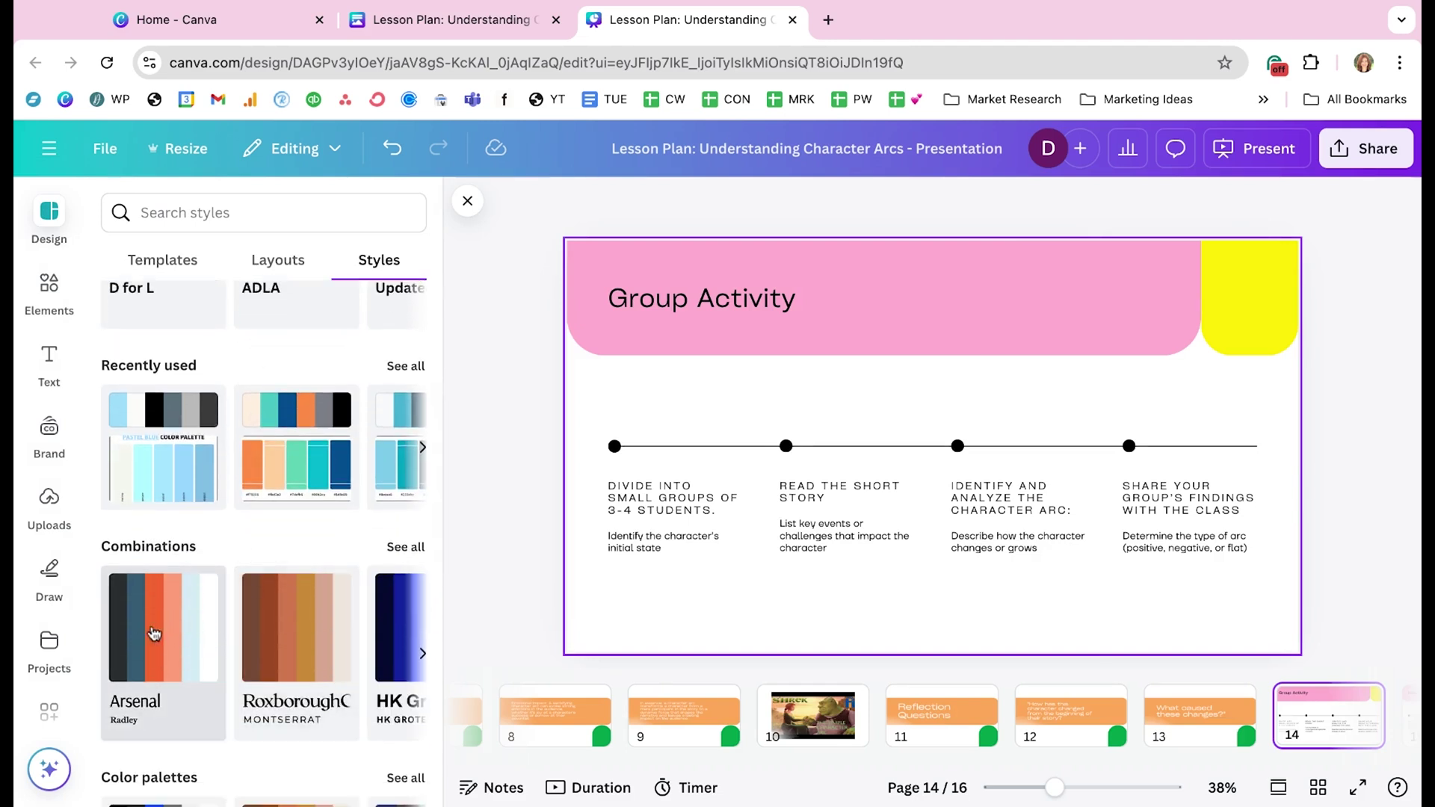
scroll(272, 630, right, 5)
scroll(274, 627, up, 3)
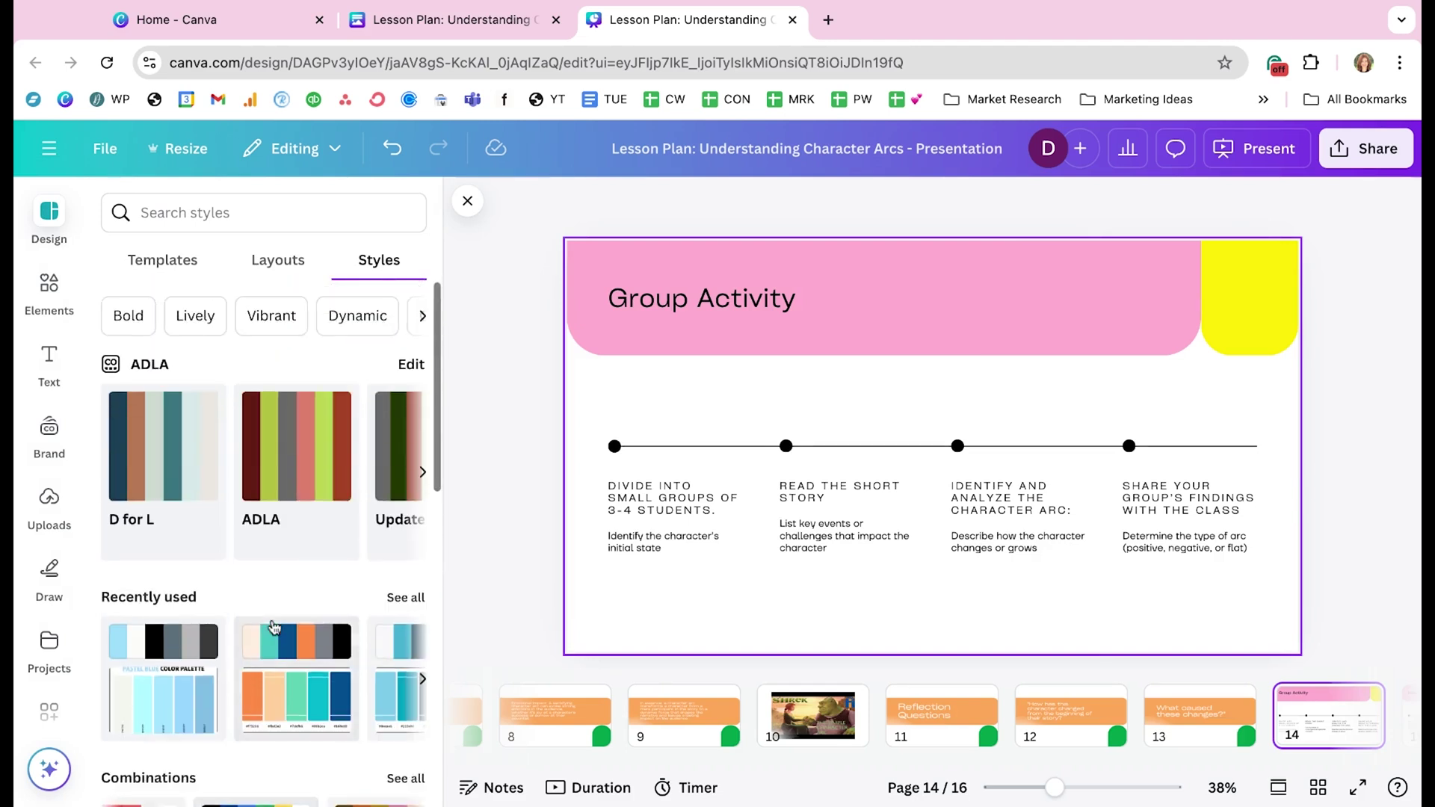
click(163, 456)
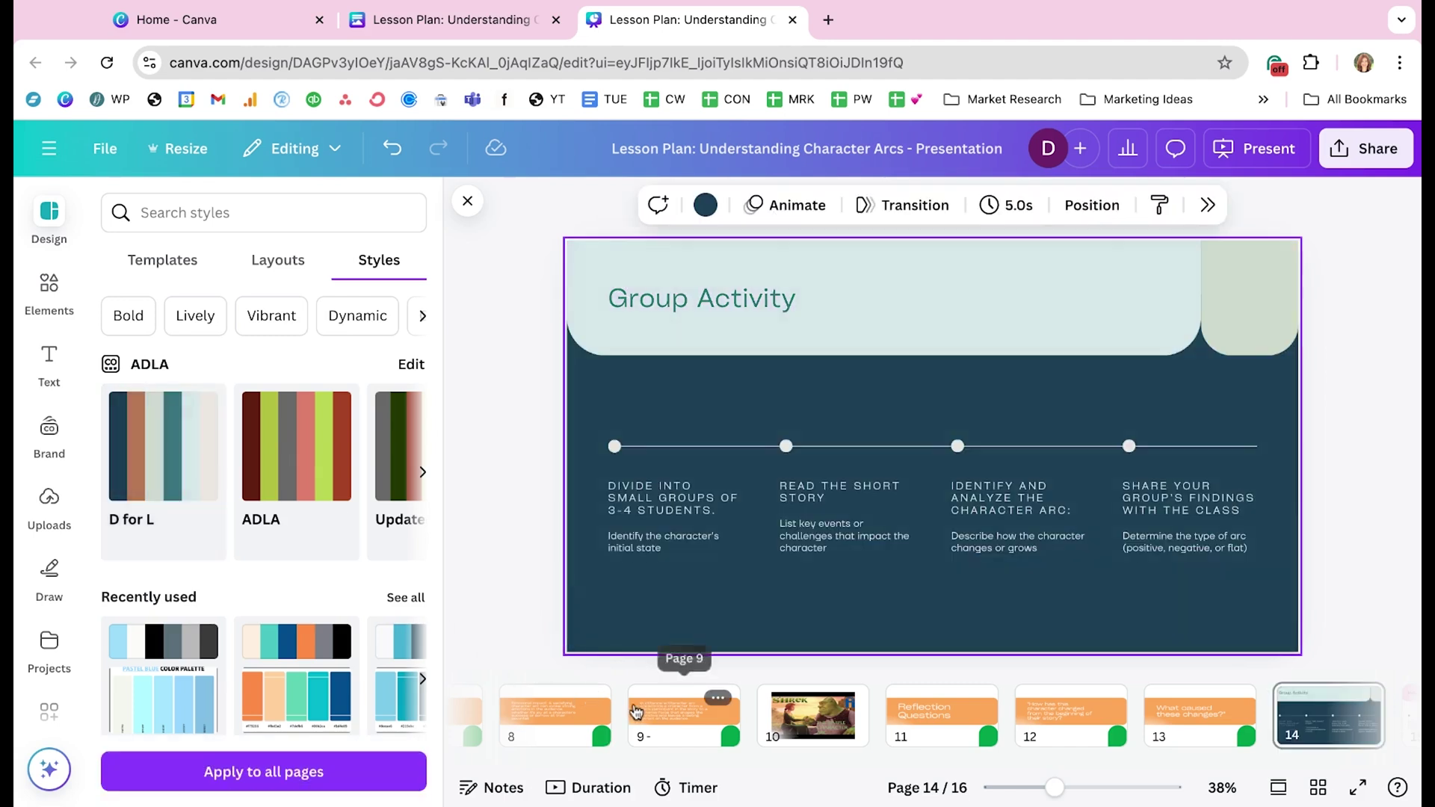
click(330, 772)
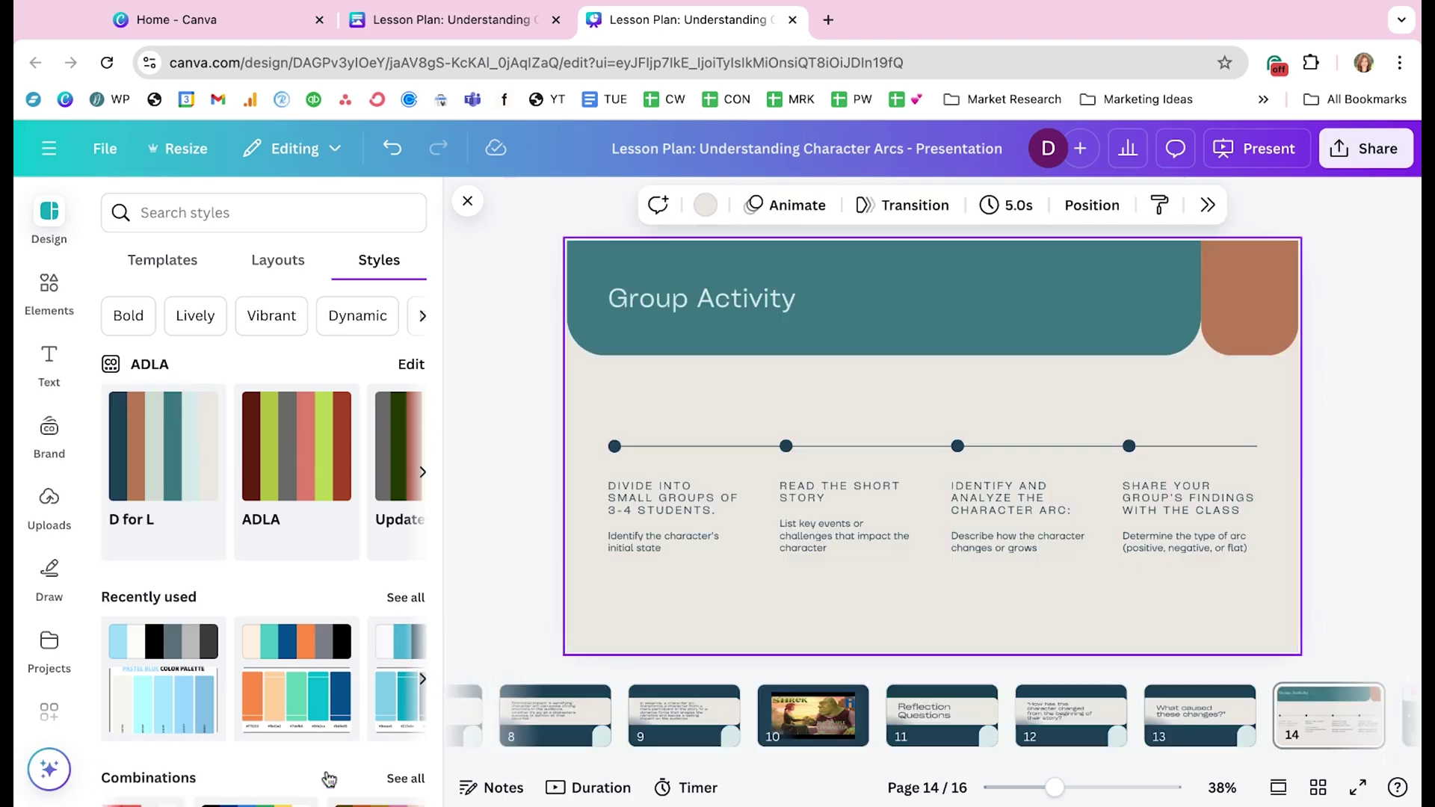
scroll(568, 714, left, 10)
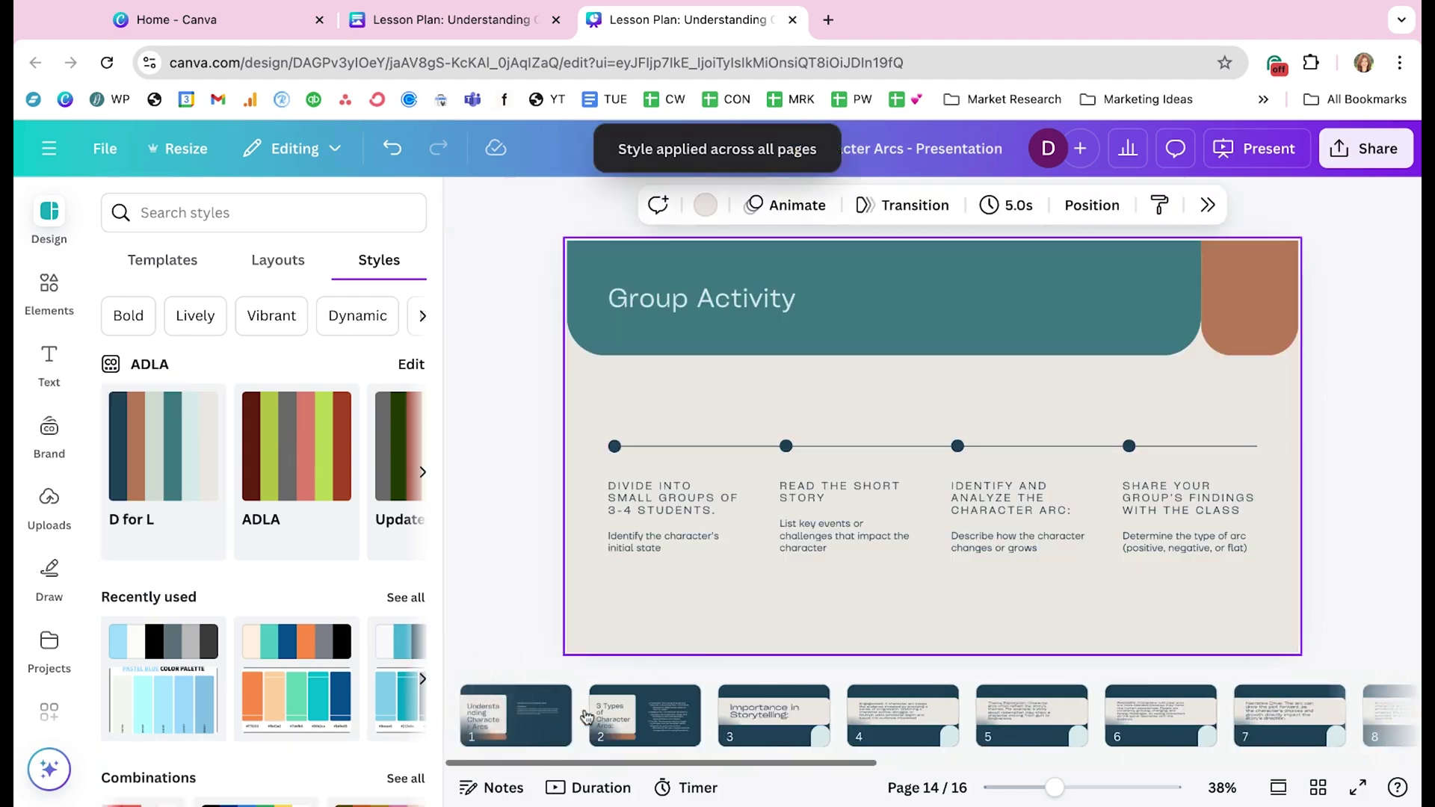
Shuffle D for L colours until the title slide is pale blue with a terracotta card; apply to all.
click(161, 450)
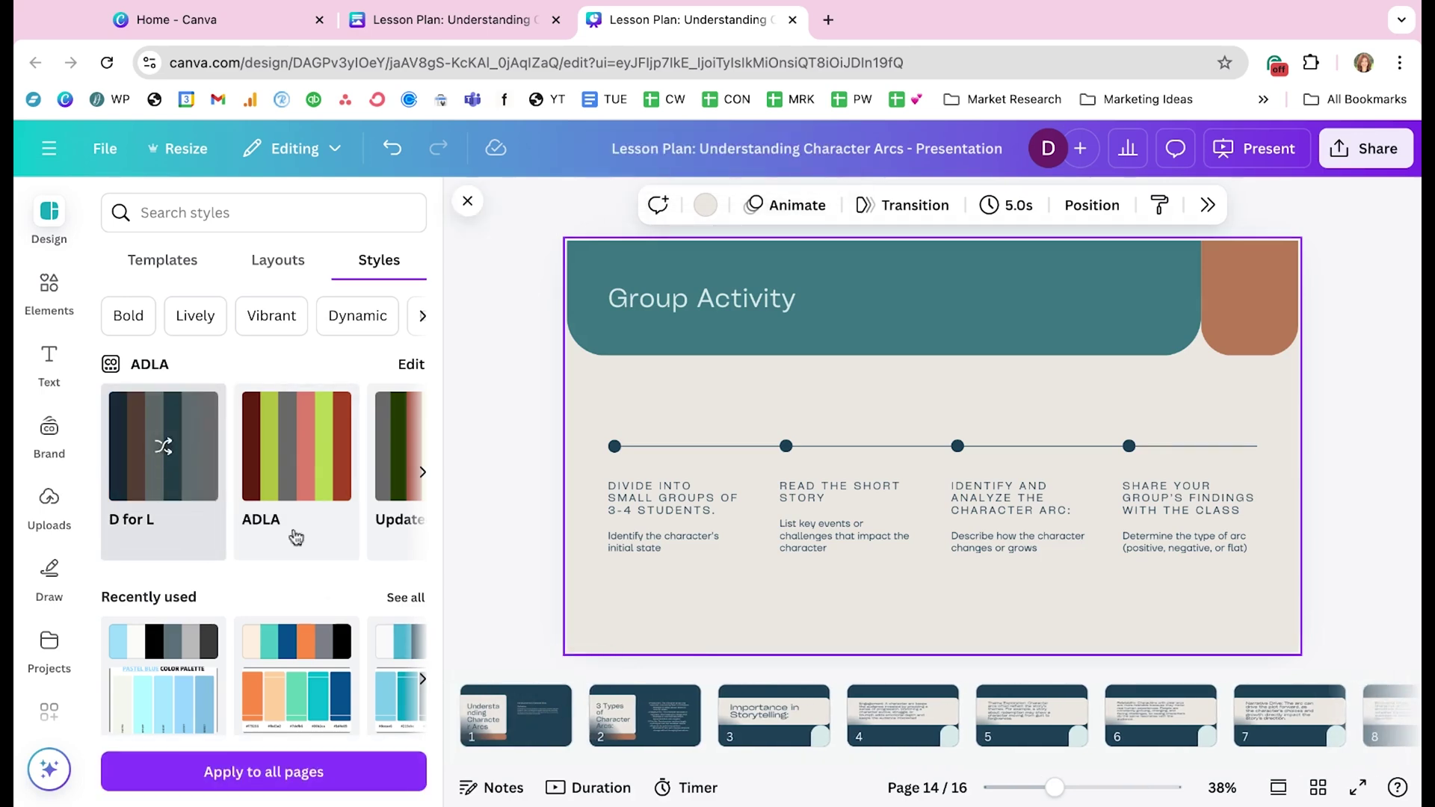
click(516, 736)
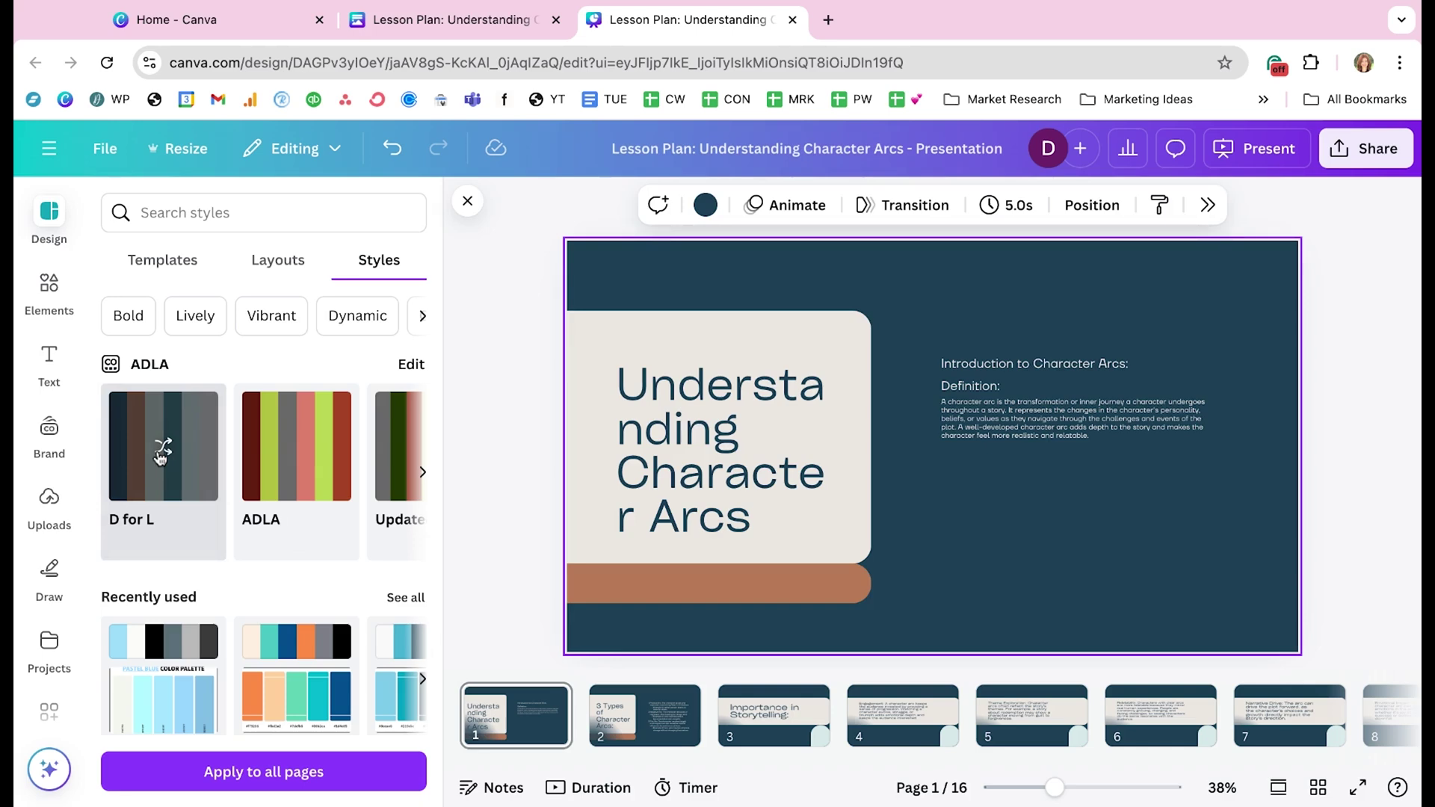
click(163, 449)
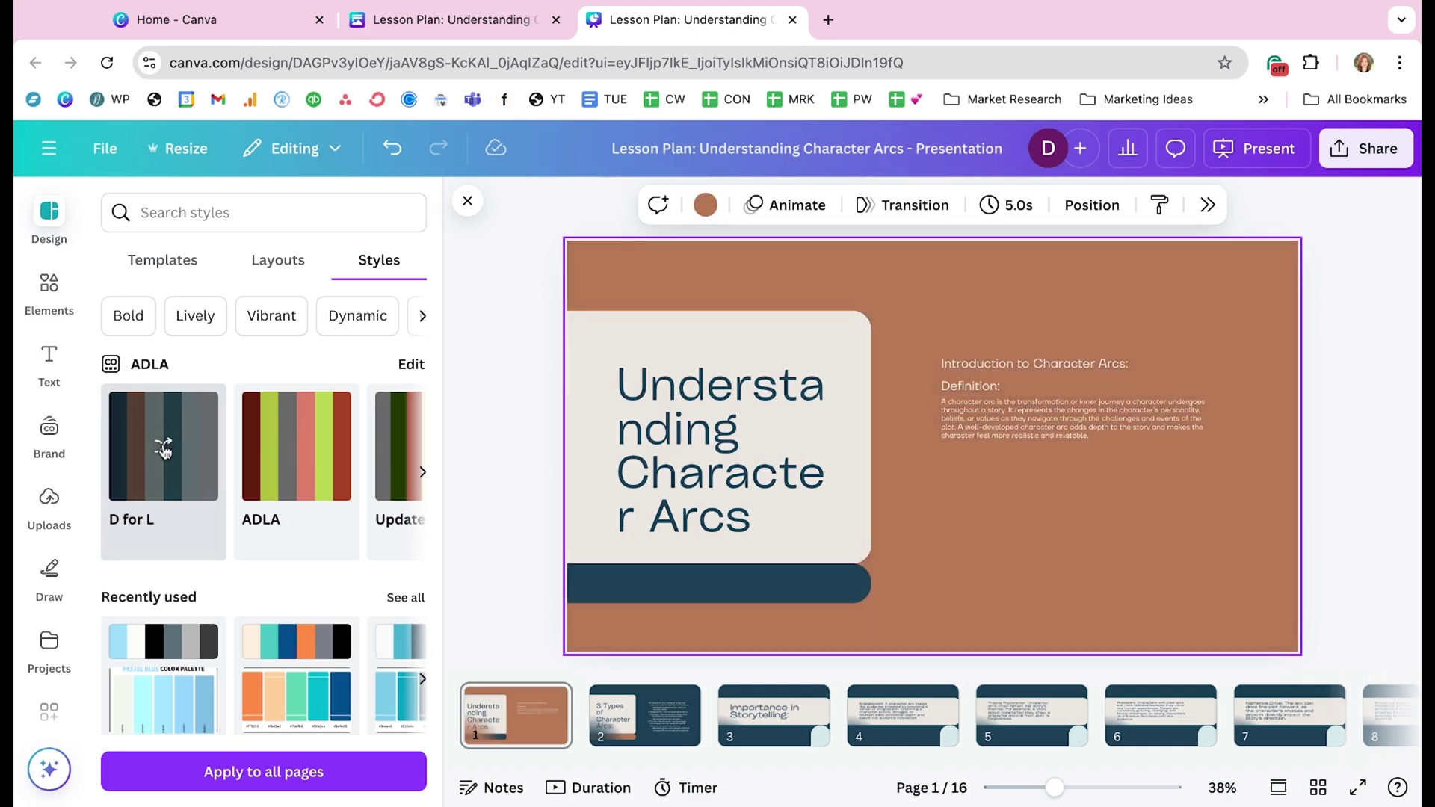
click(163, 449)
click(163, 449)
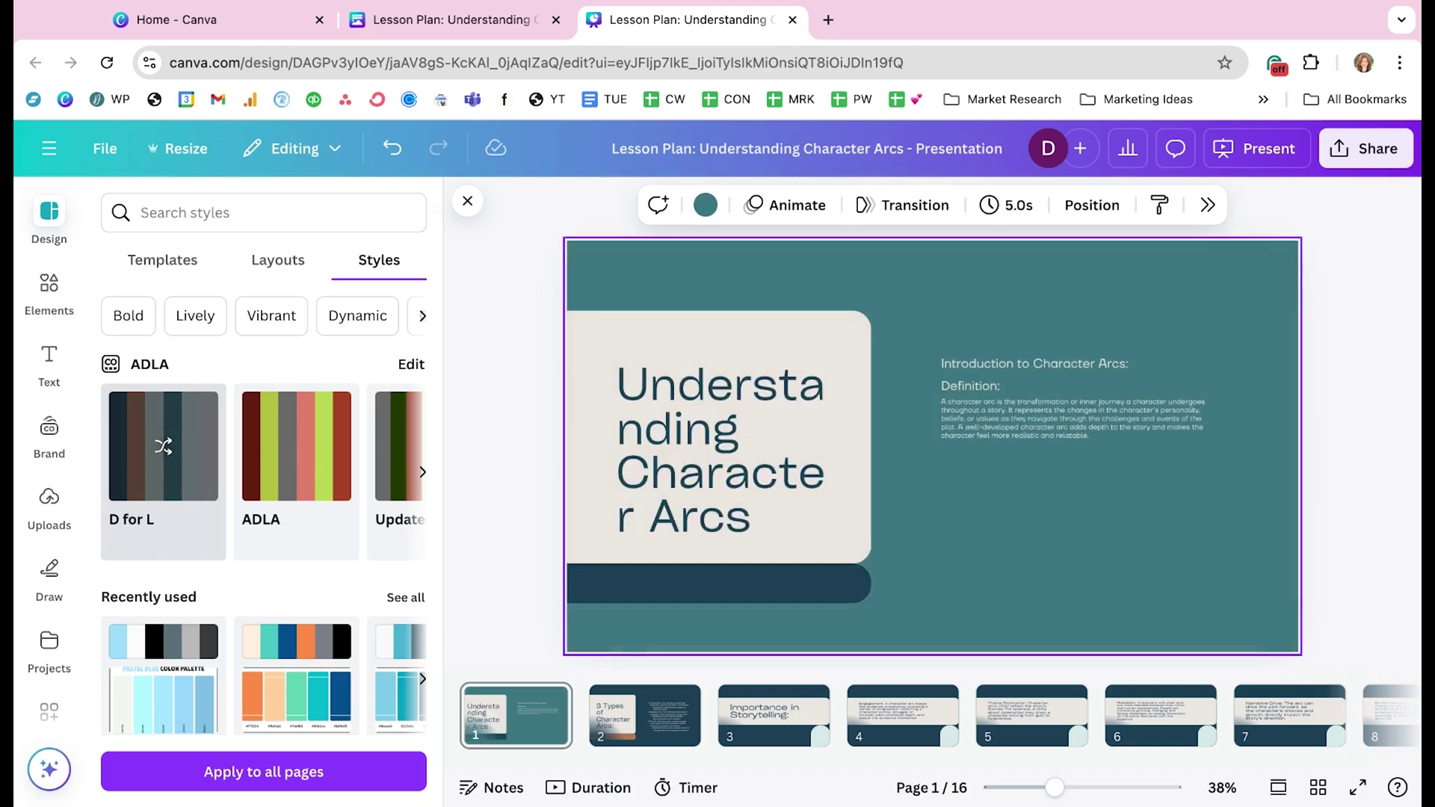
click(163, 449)
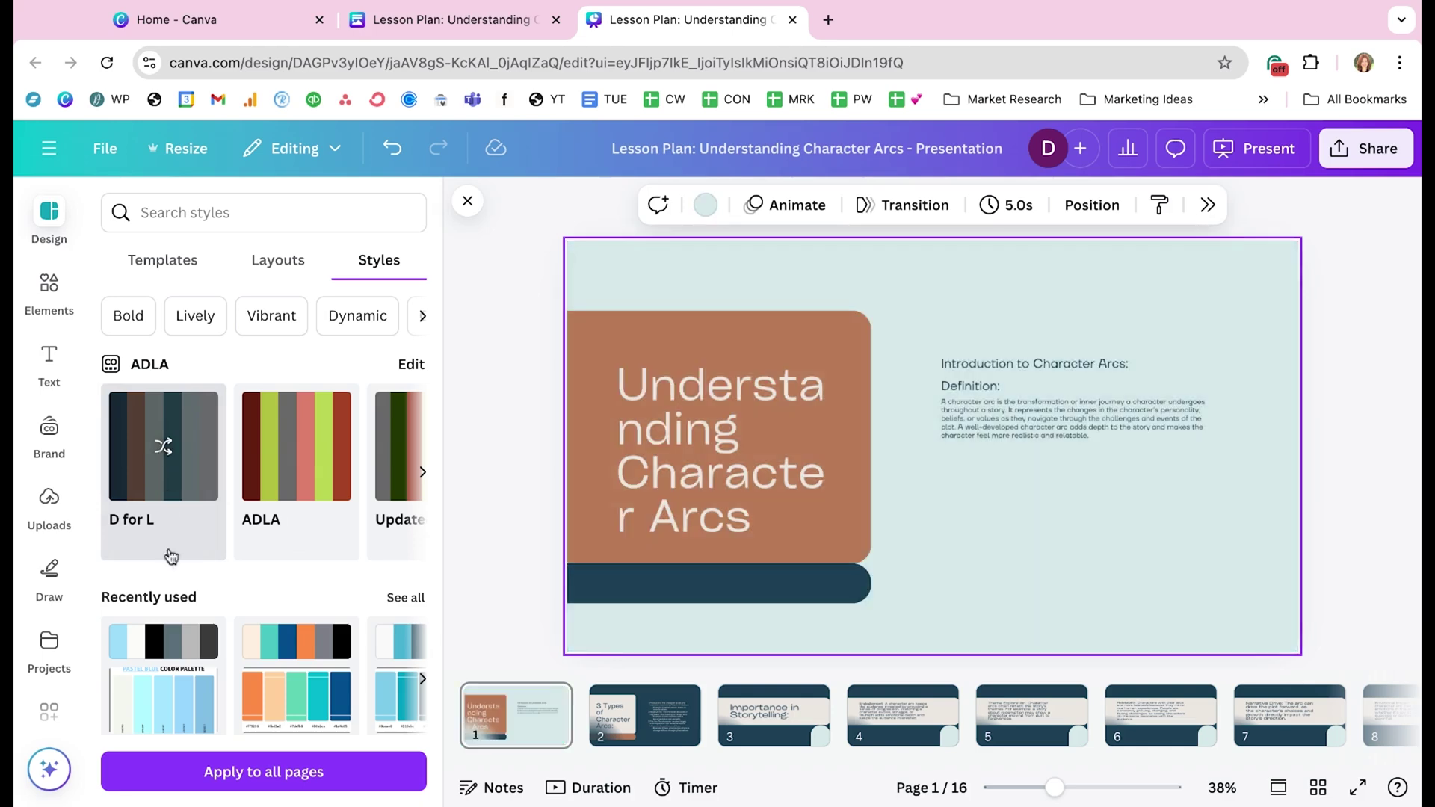
click(208, 776)
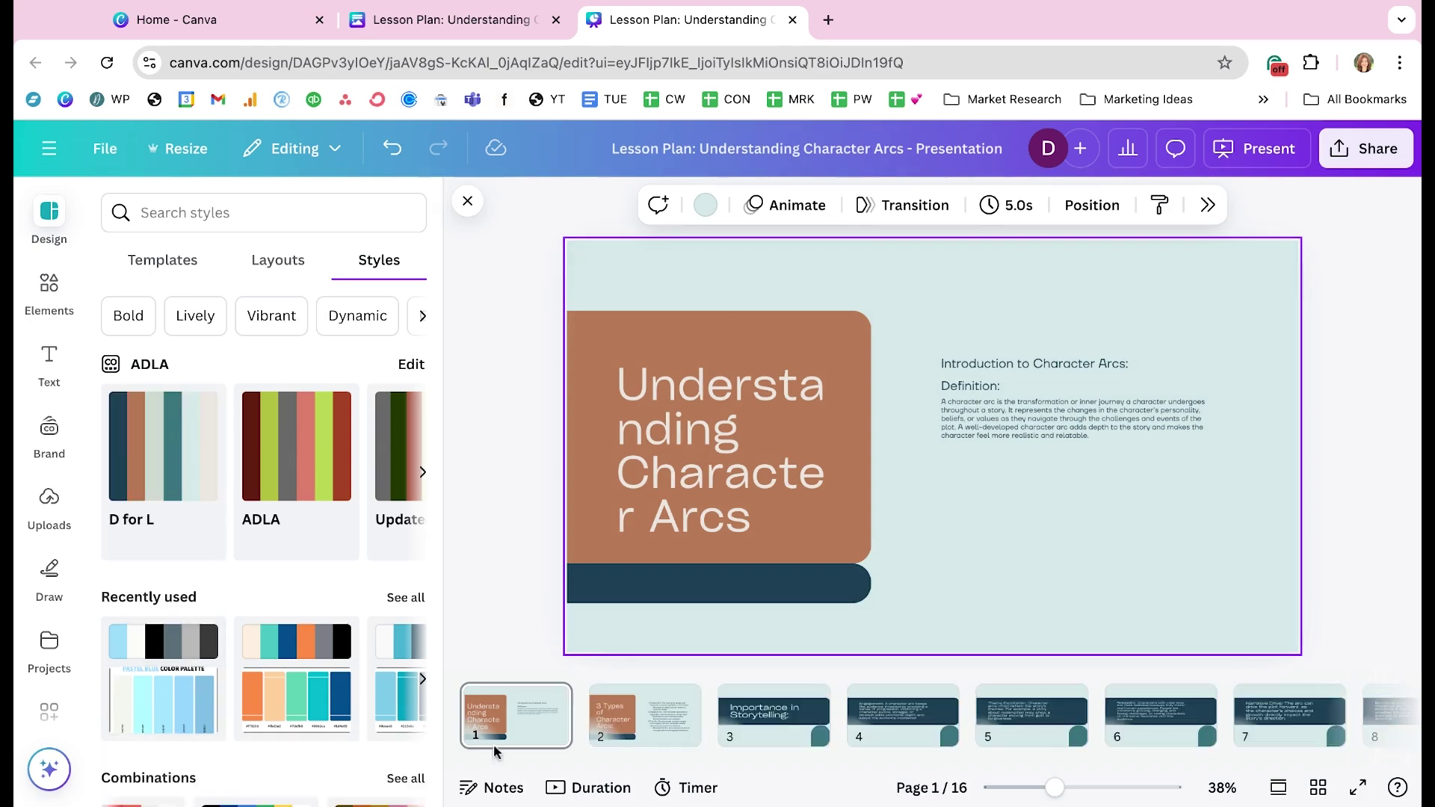
scroll(969, 725, right, 4)
scroll(970, 723, right, 6)
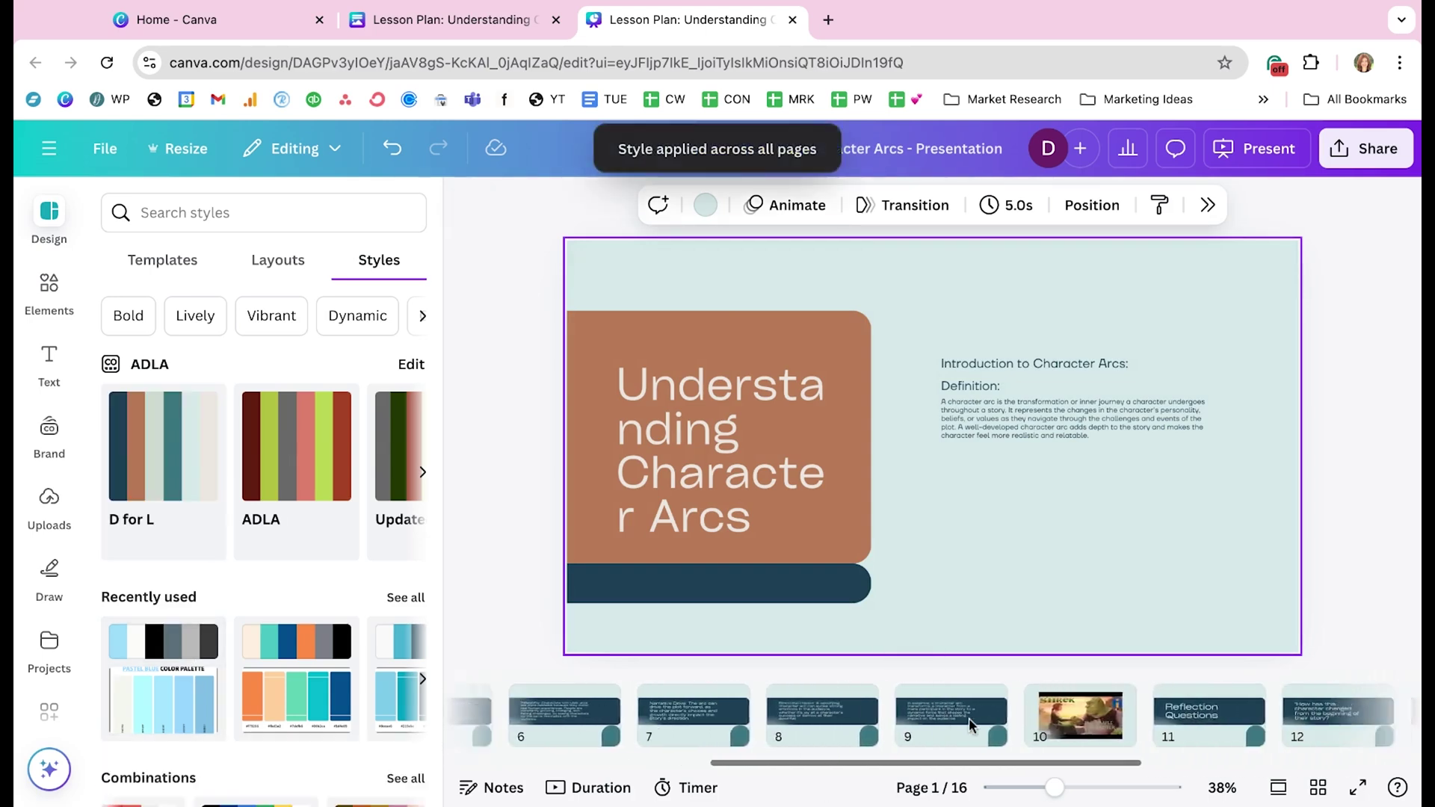
scroll(970, 717, right, 2)
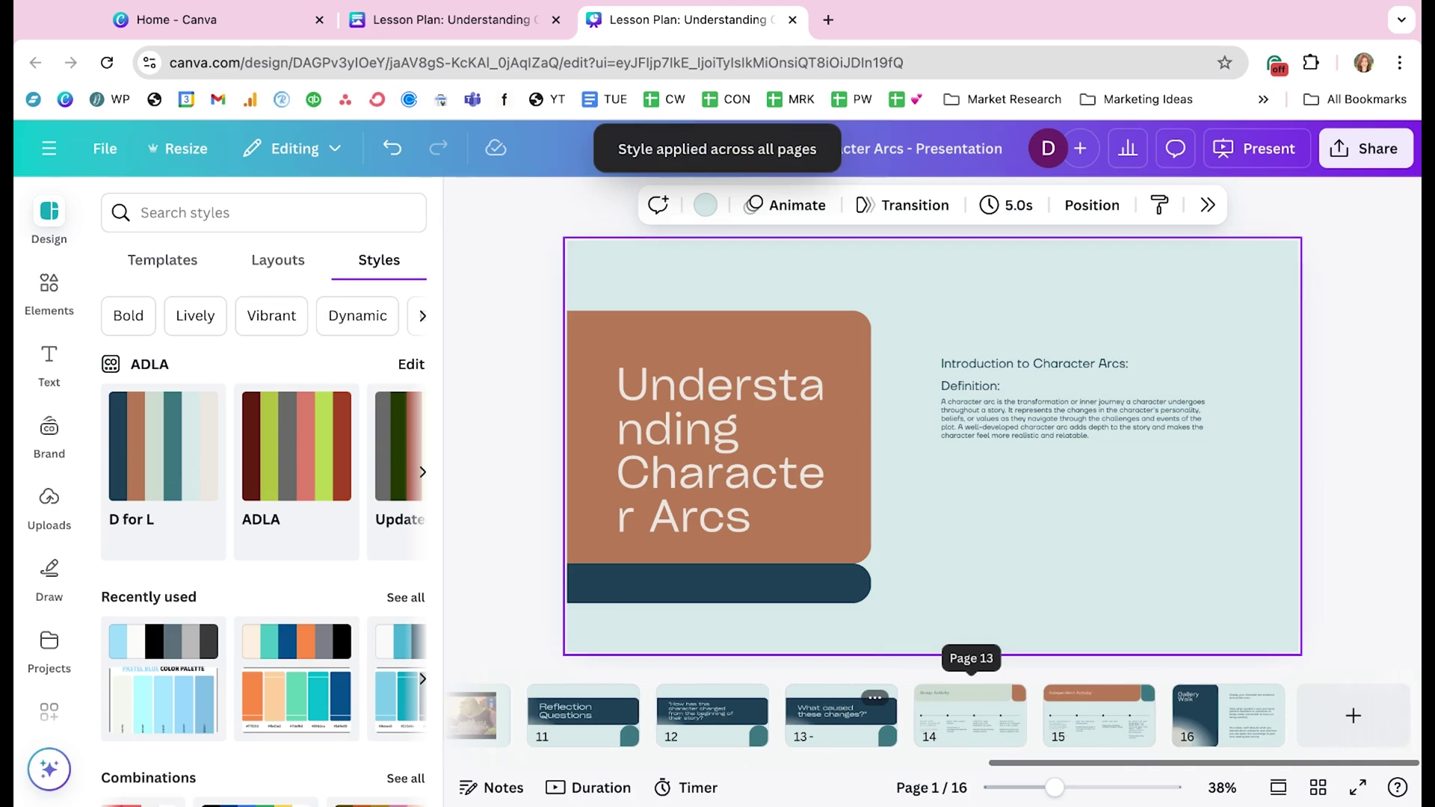